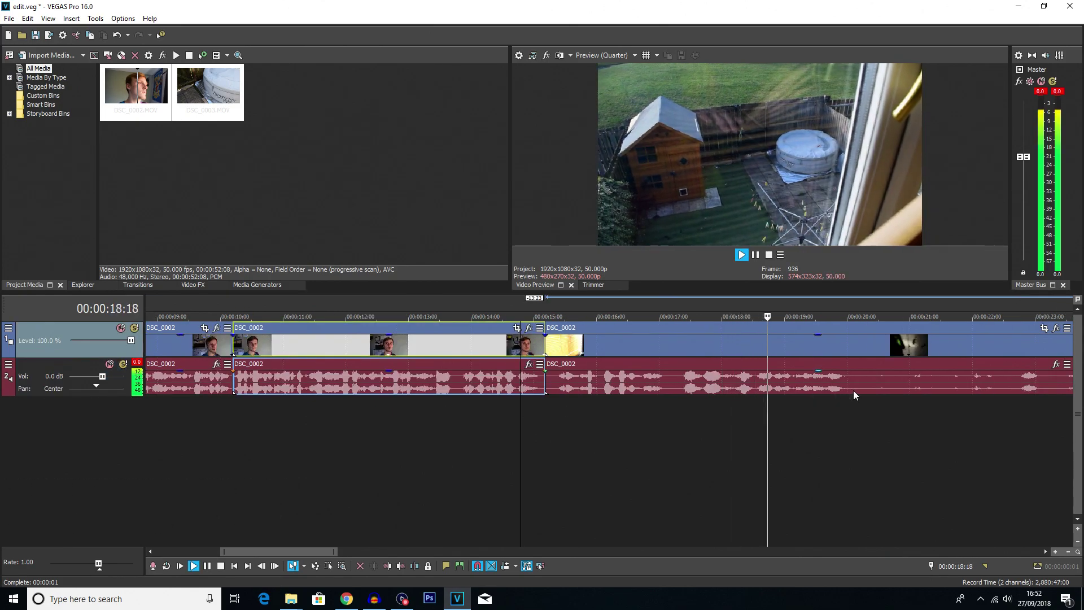
Split the last DSC_0002 clip at 00:00:20:00, where the speech ends, and delete the remainder
scroll(850, 387, "down", 2)
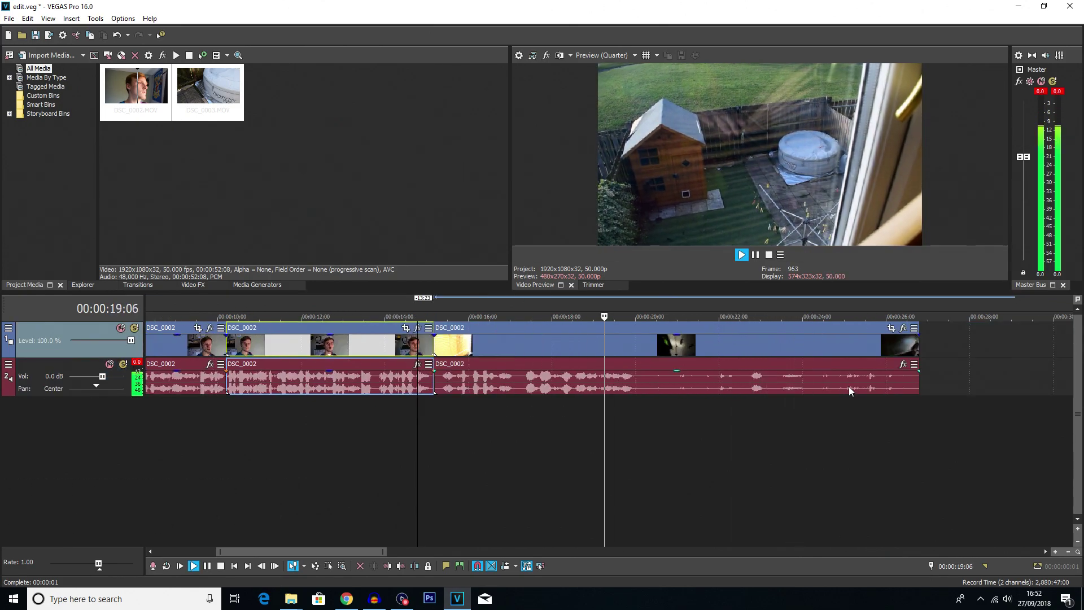
key("space")
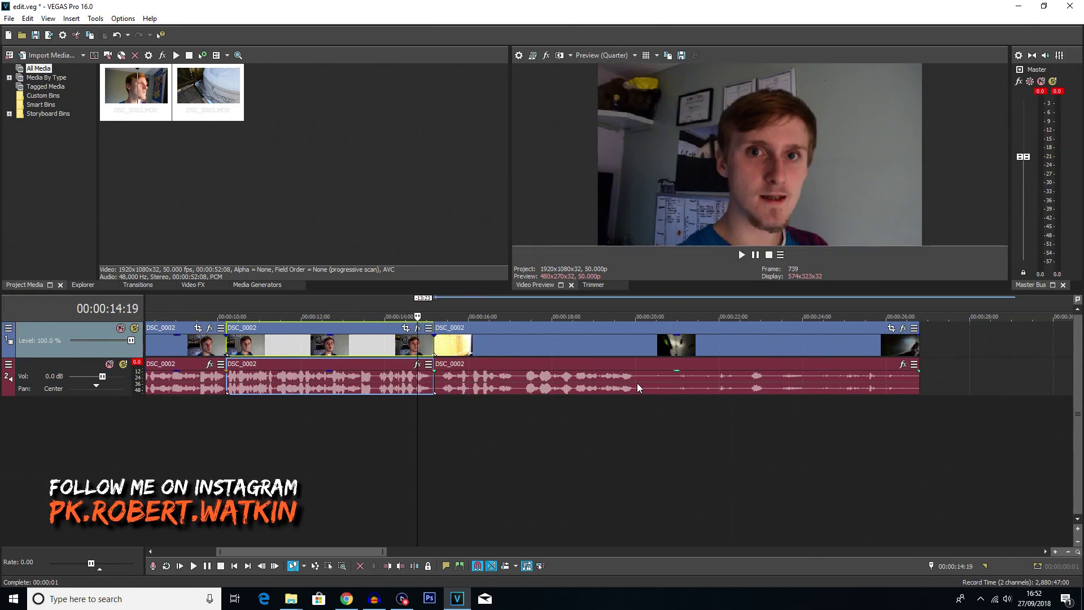
left_click(637, 383)
scroll(635, 382, "up", 3)
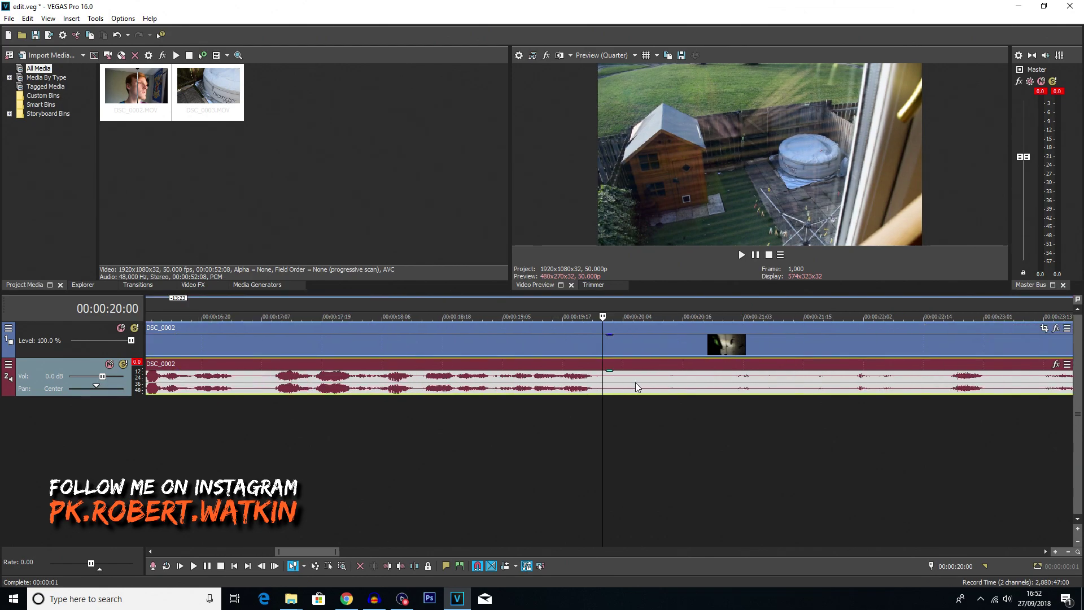
key("s")
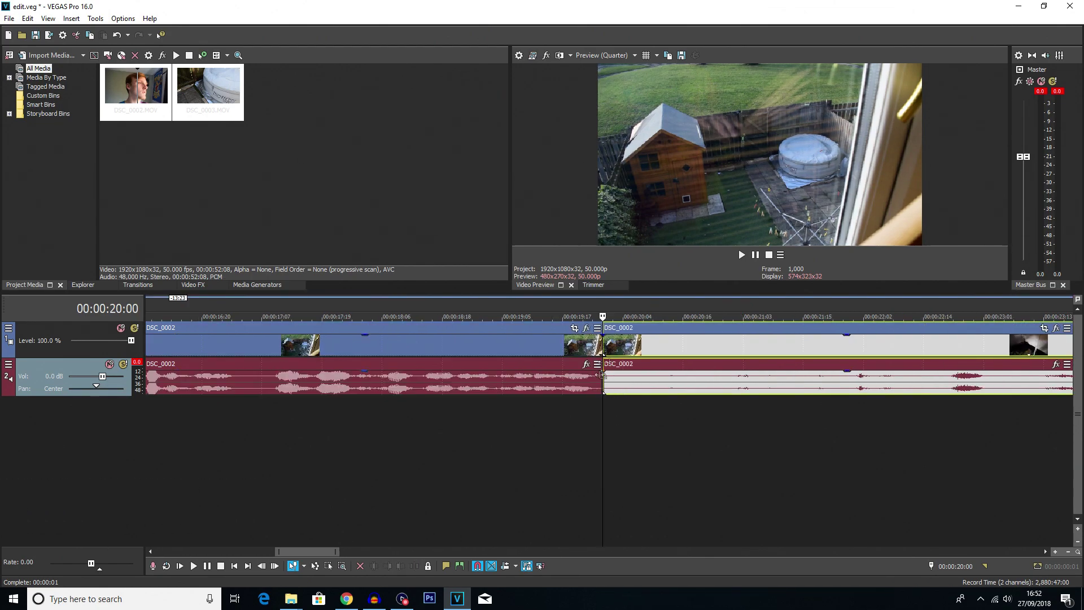
scroll(618, 388, "down", 3)
key("Delete")
Move the DSC_0003 clip to just after the last DSC_0002 clip and play it from its start
scroll(622, 397, "down", 4)
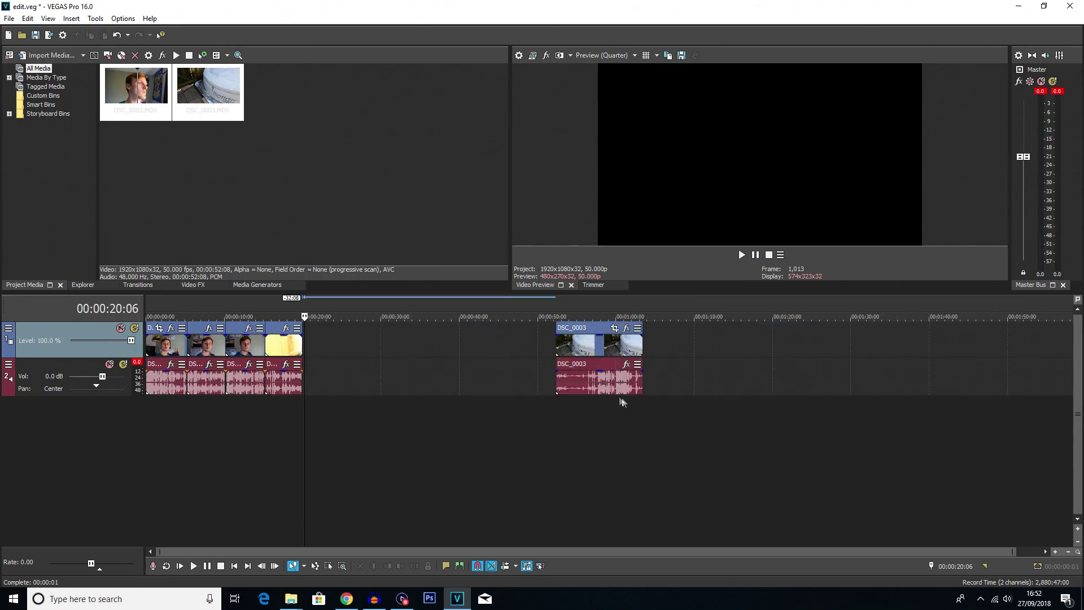
left_click_drag(608, 360, 332, 359)
key("space")
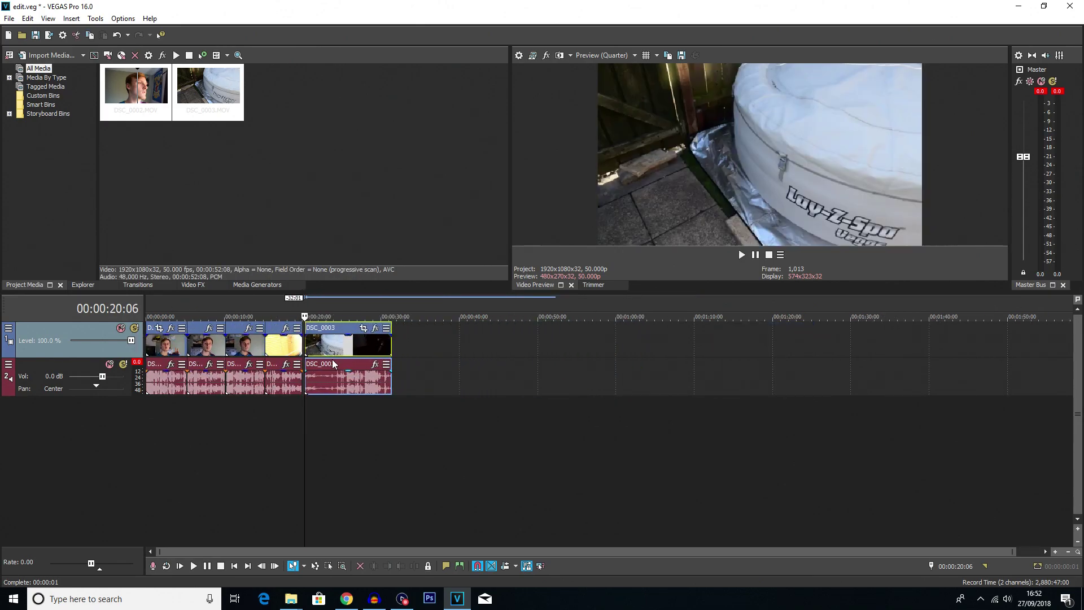
scroll(332, 359, "up", 5)
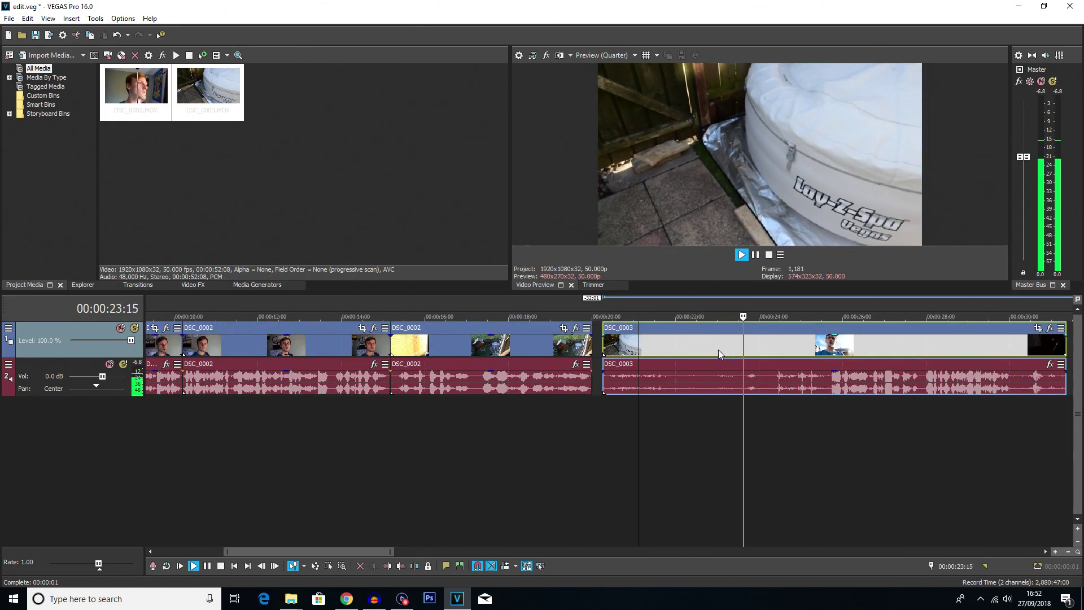
Split the DSC_0003 clip at 00:00:23:17 and delete its opening part
key("space")
left_click(745, 355)
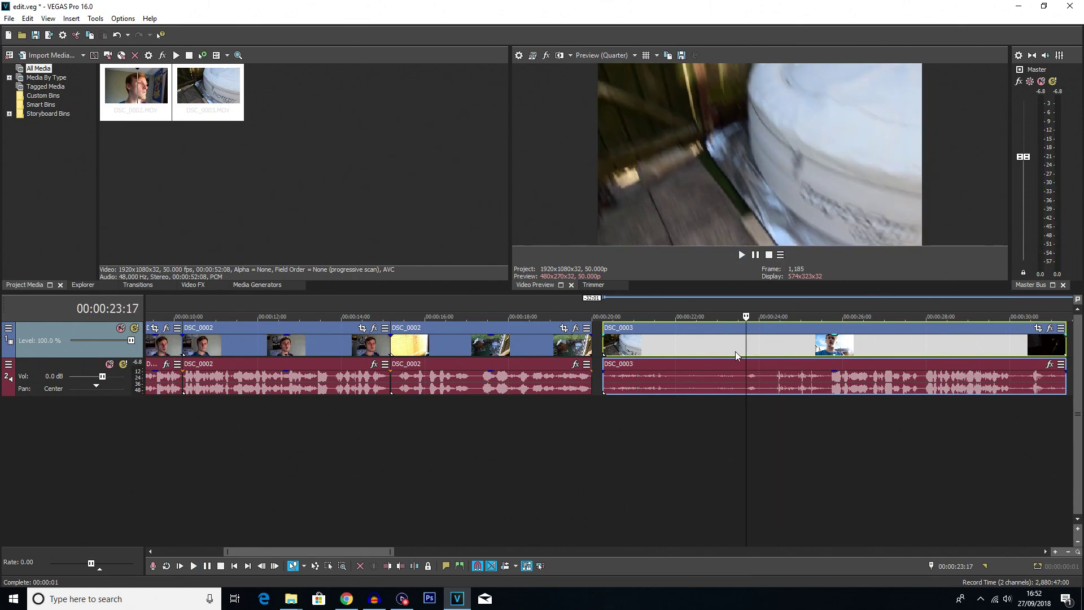
key("s")
left_click(683, 344)
key("Delete")
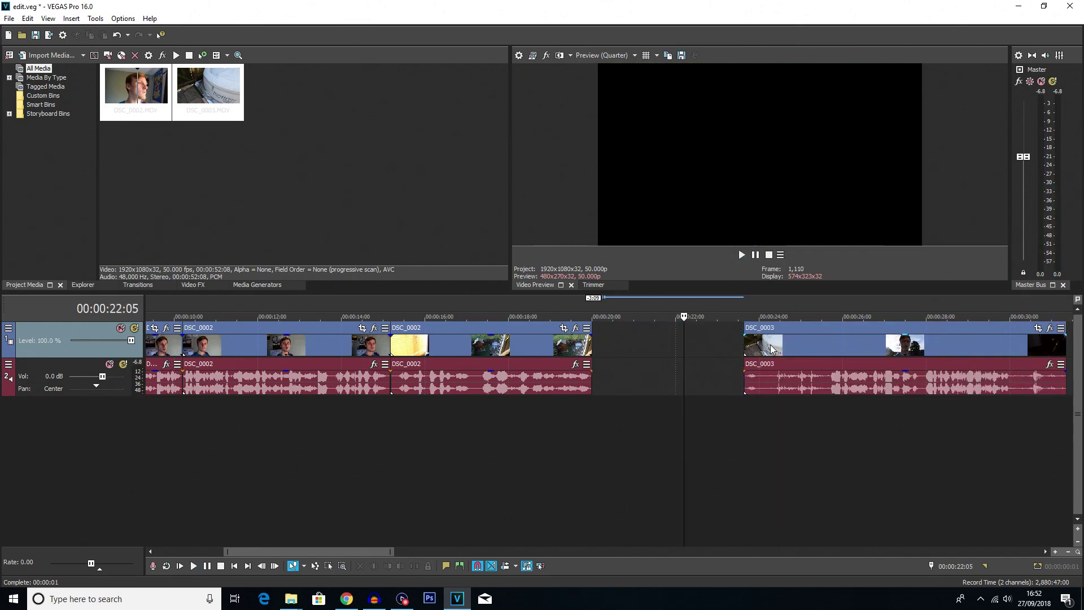
Move the trimmed DSC_0003 clip against the end of DSC_0002 and play back the cut between them
left_click_drag(768, 347, 615, 351)
left_click(575, 414)
scroll(574, 414, "up", 5)
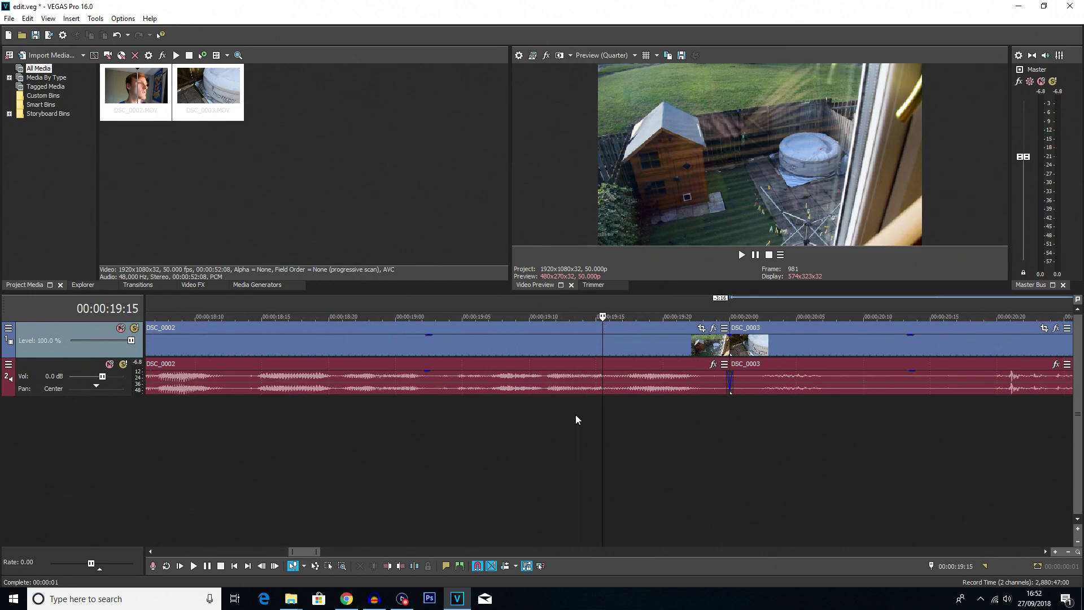
key("space")
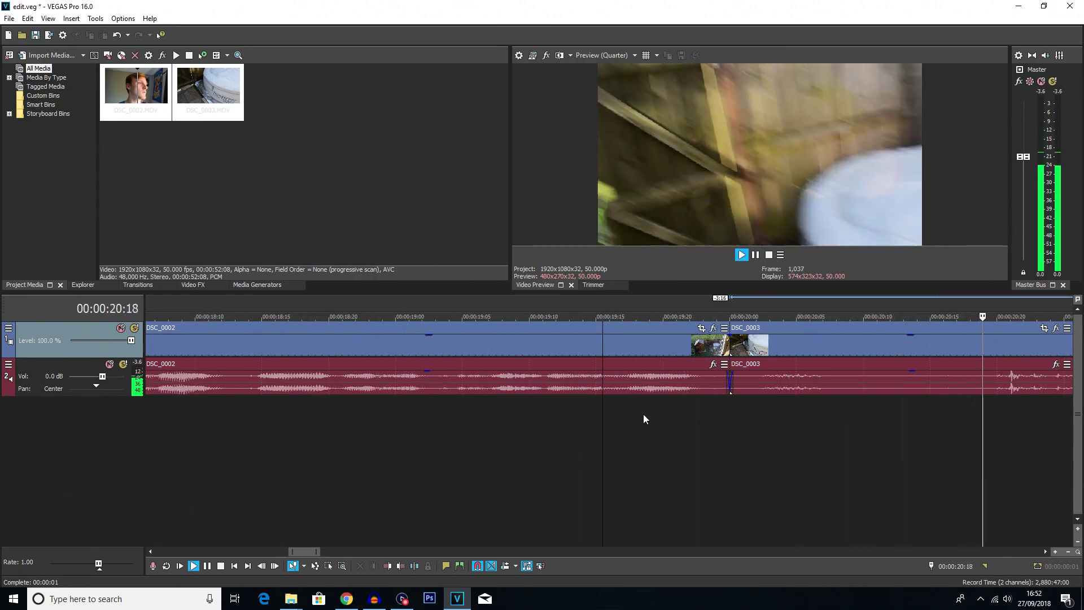
key("space")
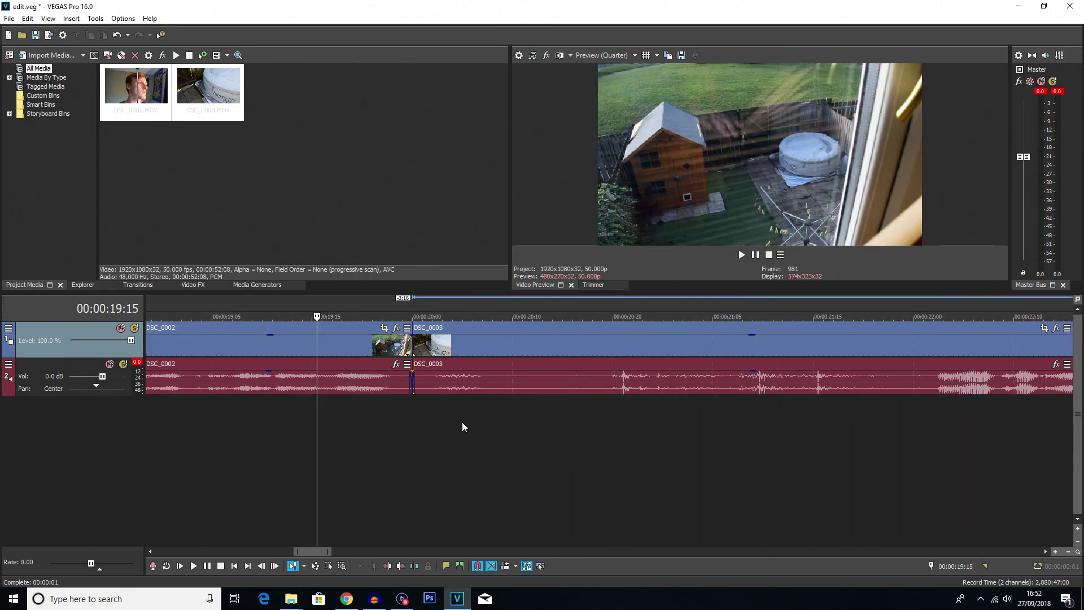
Place the playhead on the cut at 00:00:20:00 and select S_BlurMoCurves among the video effects
left_click(411, 428)
left_click(197, 285)
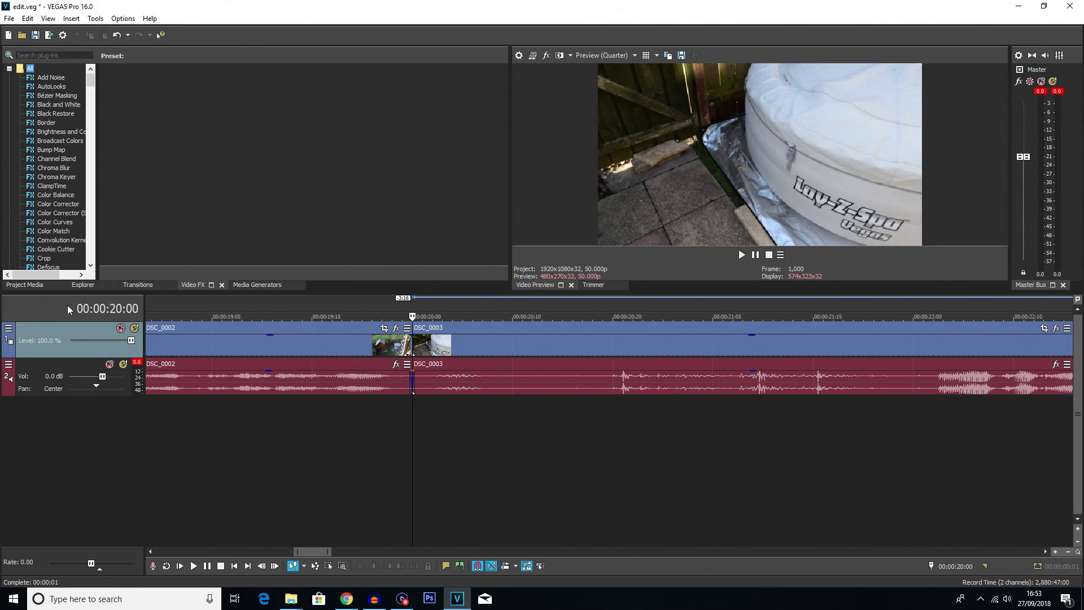
scroll(179, 255, "down", 7)
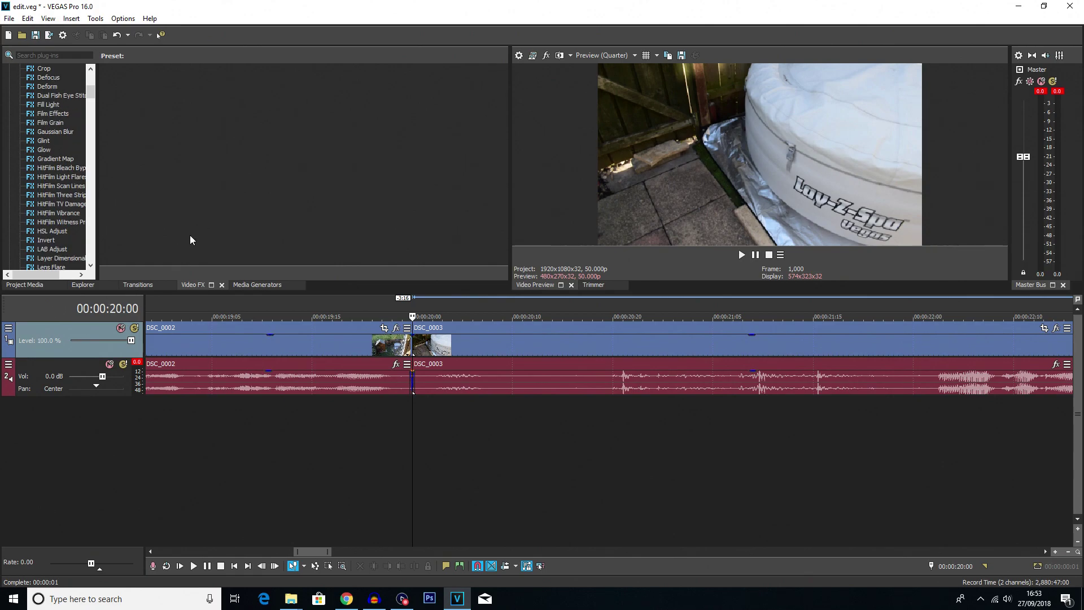
scroll(51, 170, "down", 4)
scroll(49, 204, "down", 5)
left_click(55, 241)
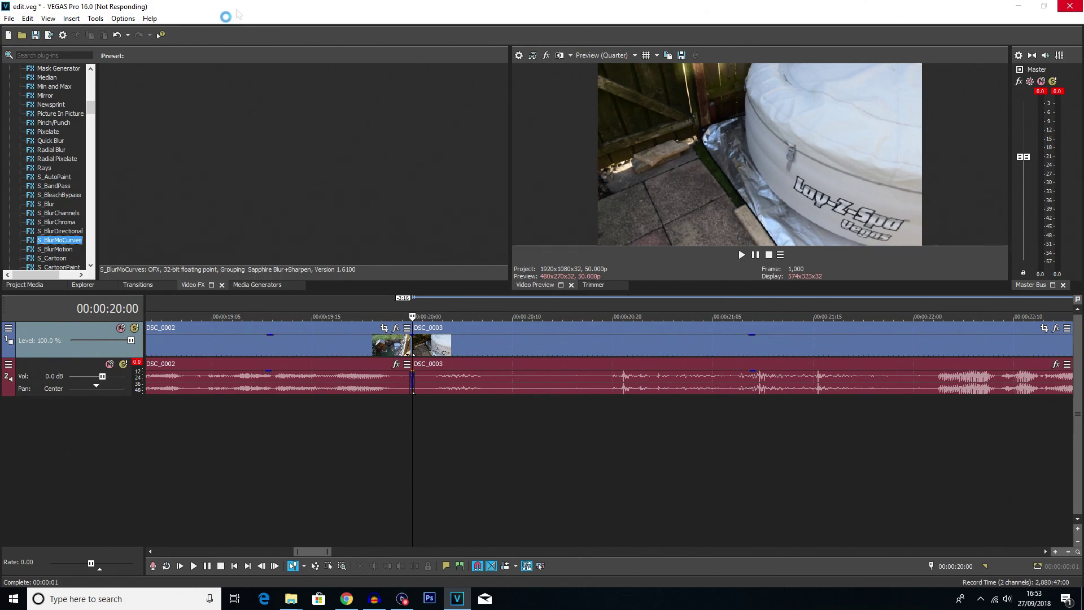
Apply the default S_BlurMoCurves preset to the DSC_0003 clip and close the effect settings
scroll(608, 407, "up", 5)
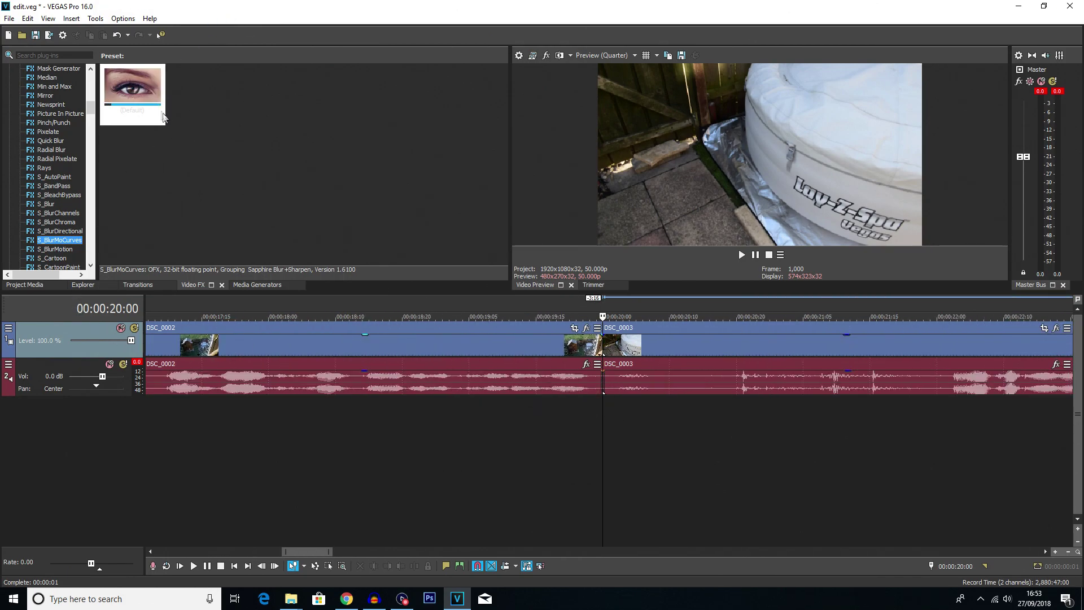
left_click_drag(134, 88, 139, 143)
left_click_drag(489, 311, 622, 338)
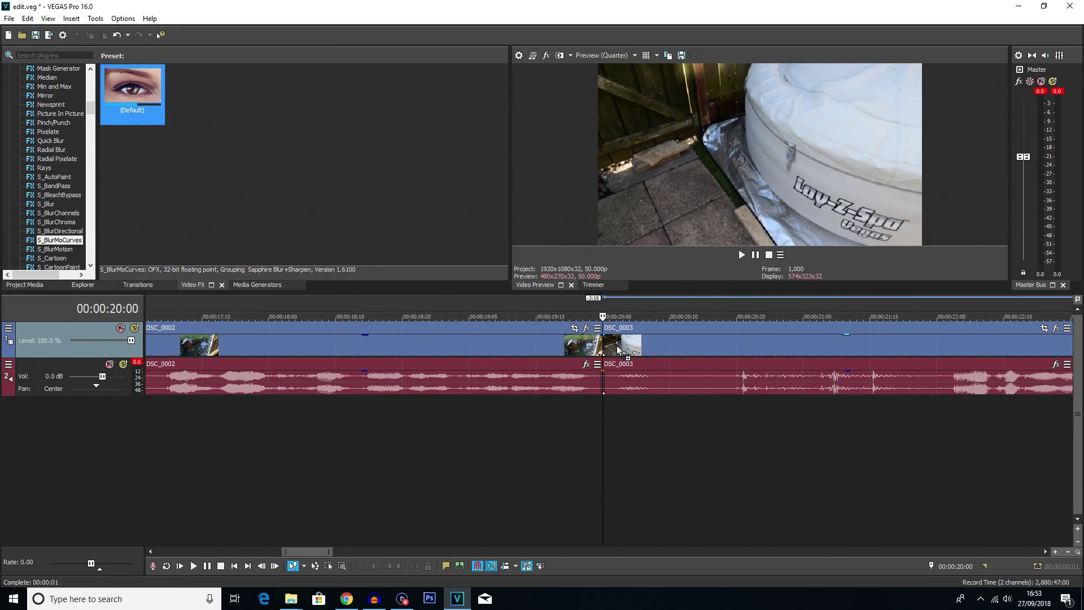
left_click_drag(622, 351, 622, 350)
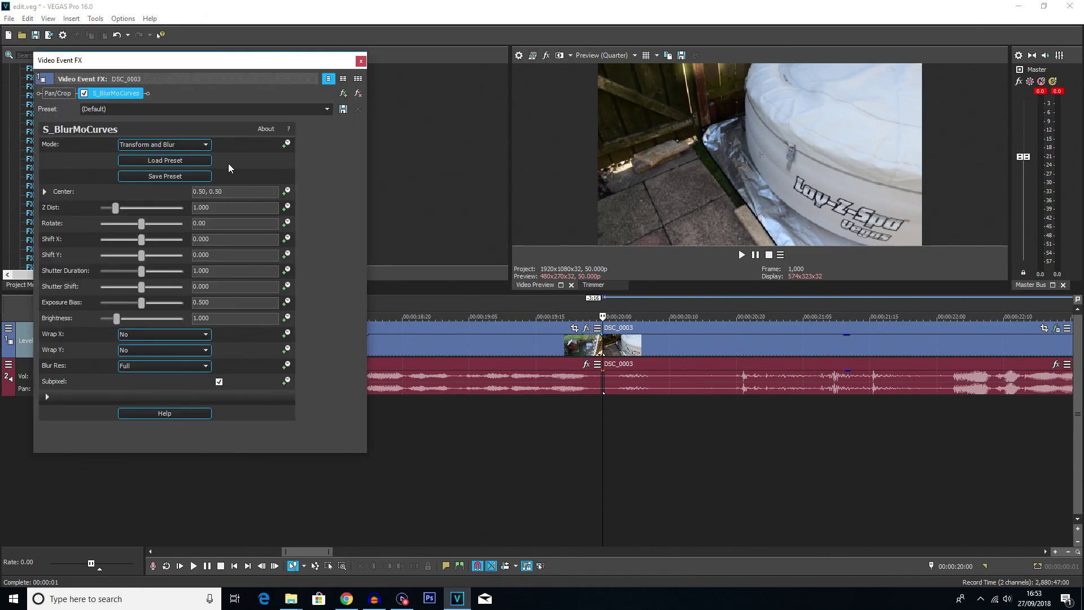
left_click(360, 61)
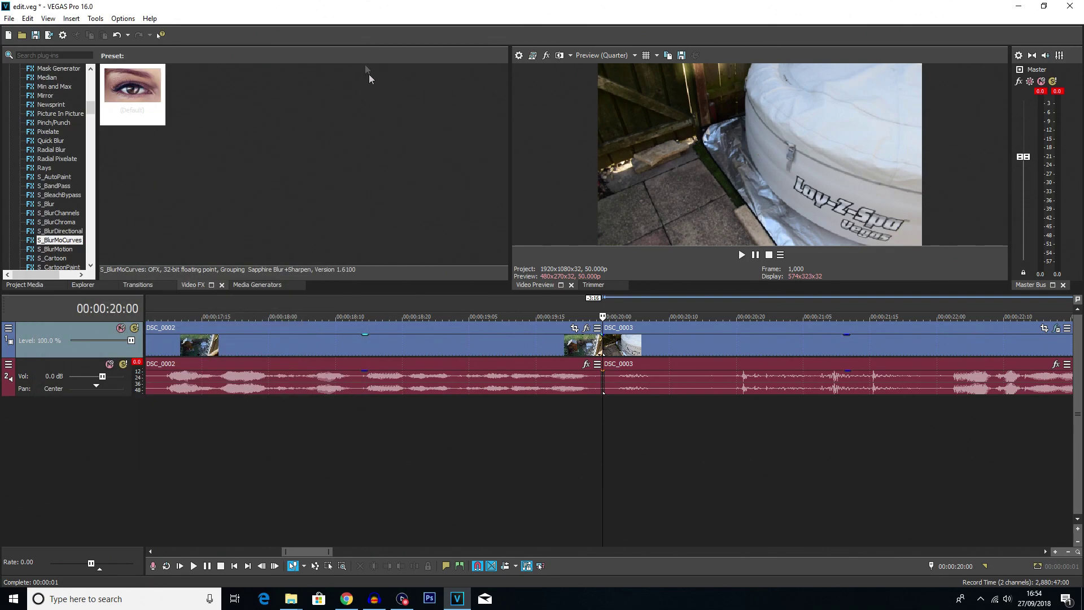
Open Pan/Crop for the last DSC_0002 clip and create a position keyframe at its end, 00:00:04:20
left_click(567, 422)
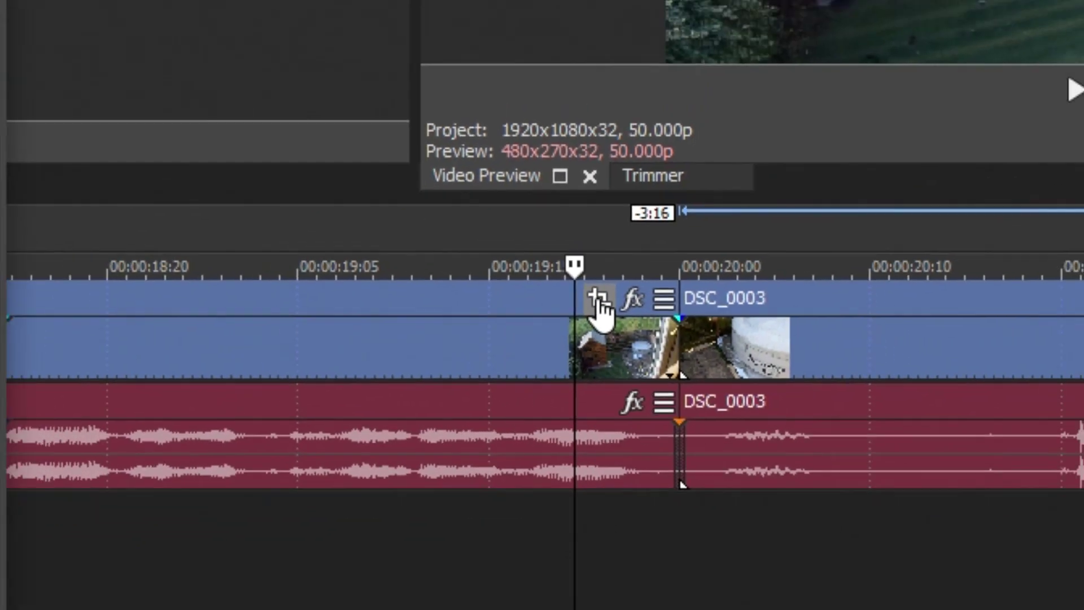
left_click(613, 283)
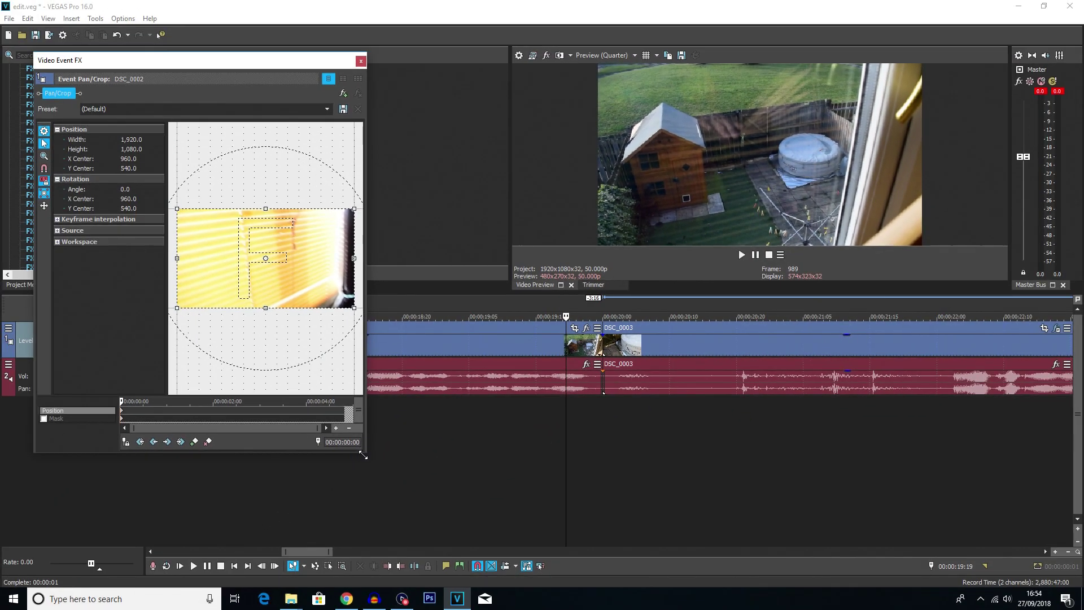
left_click_drag(203, 460, 202, 365)
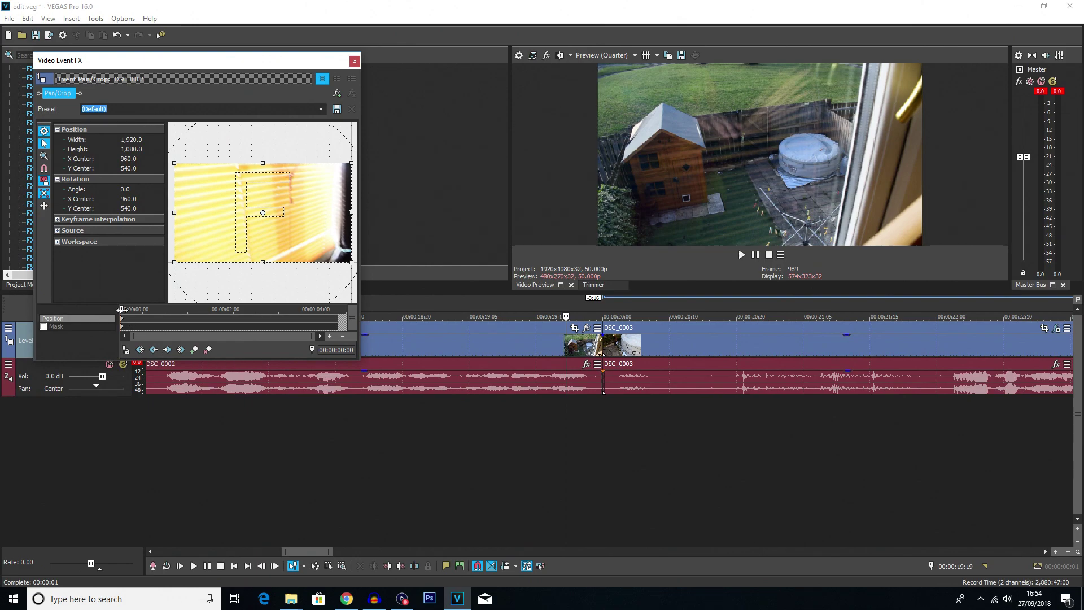
left_click_drag(121, 310, 338, 315)
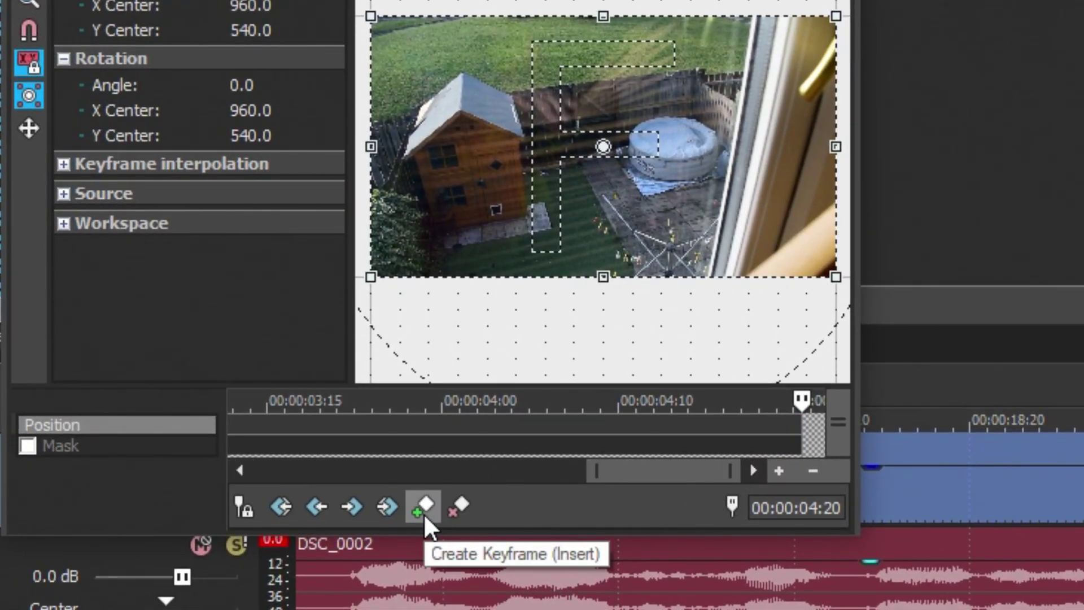
left_click(424, 511)
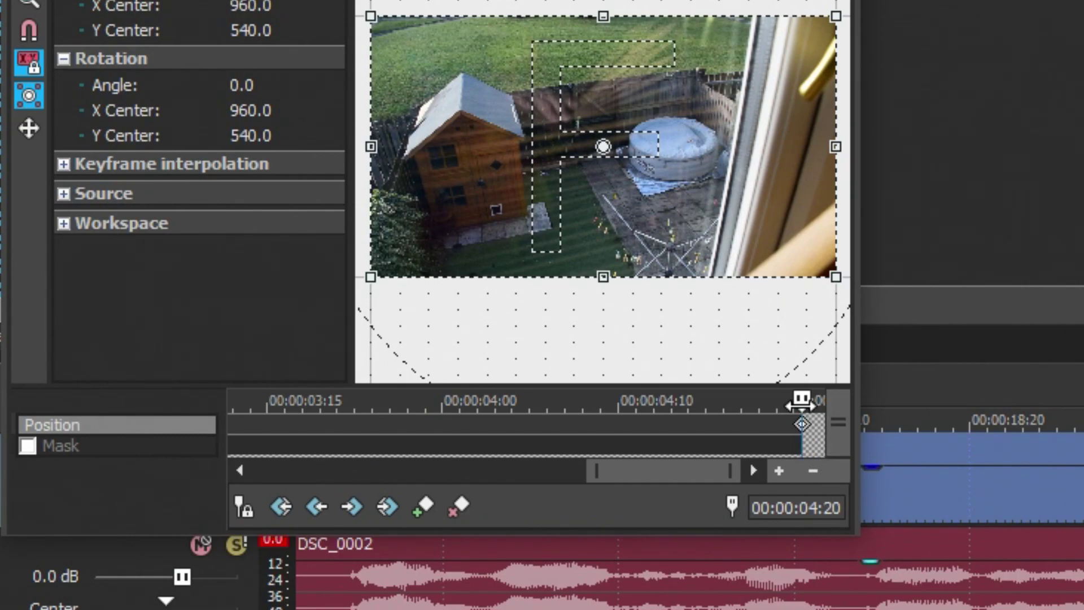
Create a second position keyframe four frames earlier, at 00:00:04:16
scroll(801, 402, "up", 4)
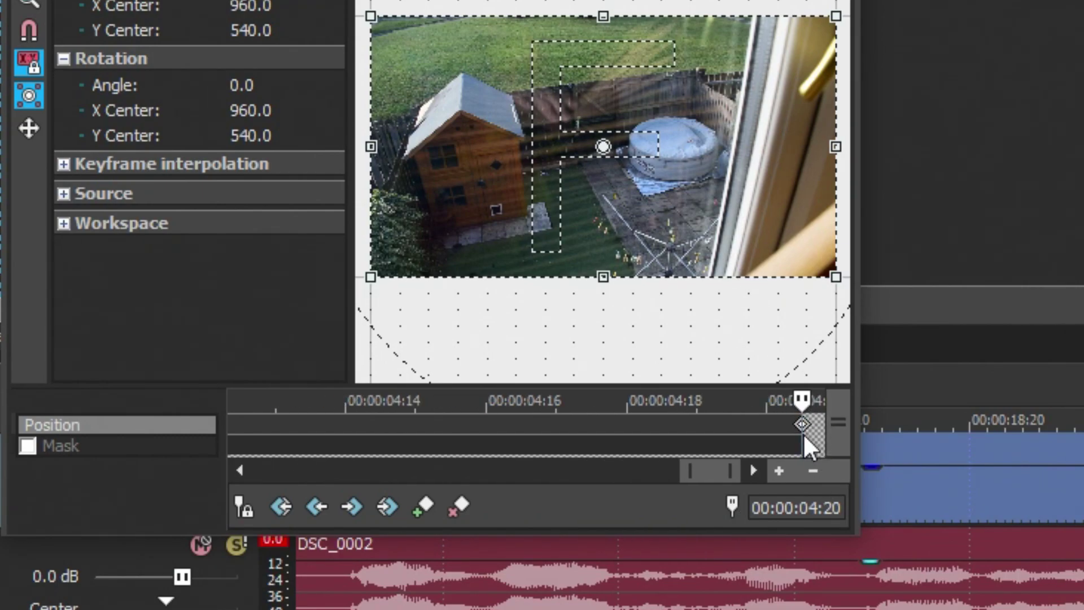
key("Left")
key("Left")
key("Left")
key("Left")
left_click(419, 506)
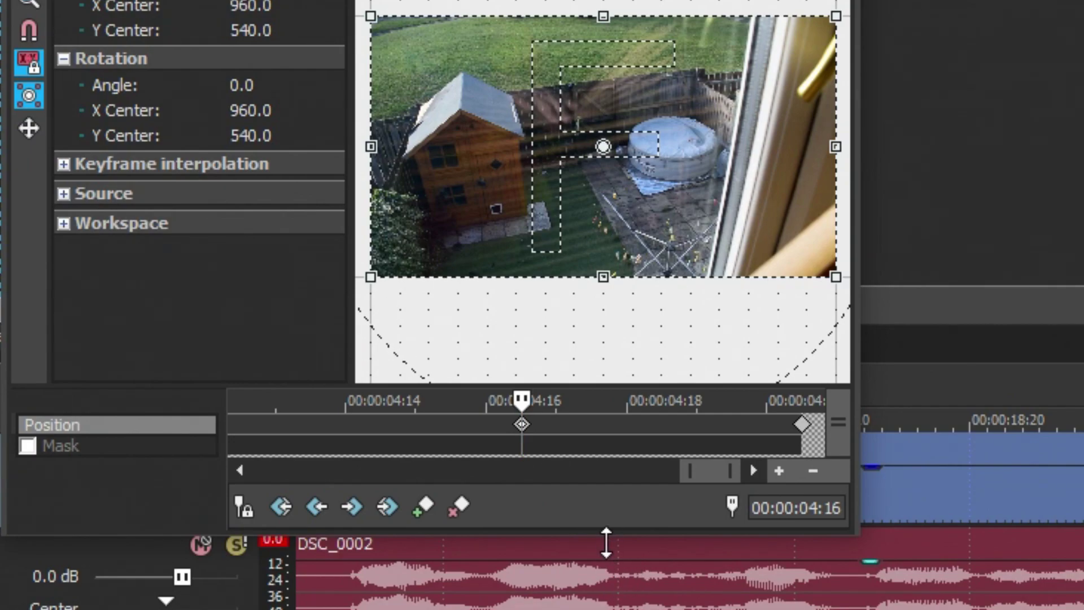
Shrink the crop frame at the 00:00:04:20 keyframe to about 178.7 by 100.5 and check the zoomed preview
left_click(804, 443)
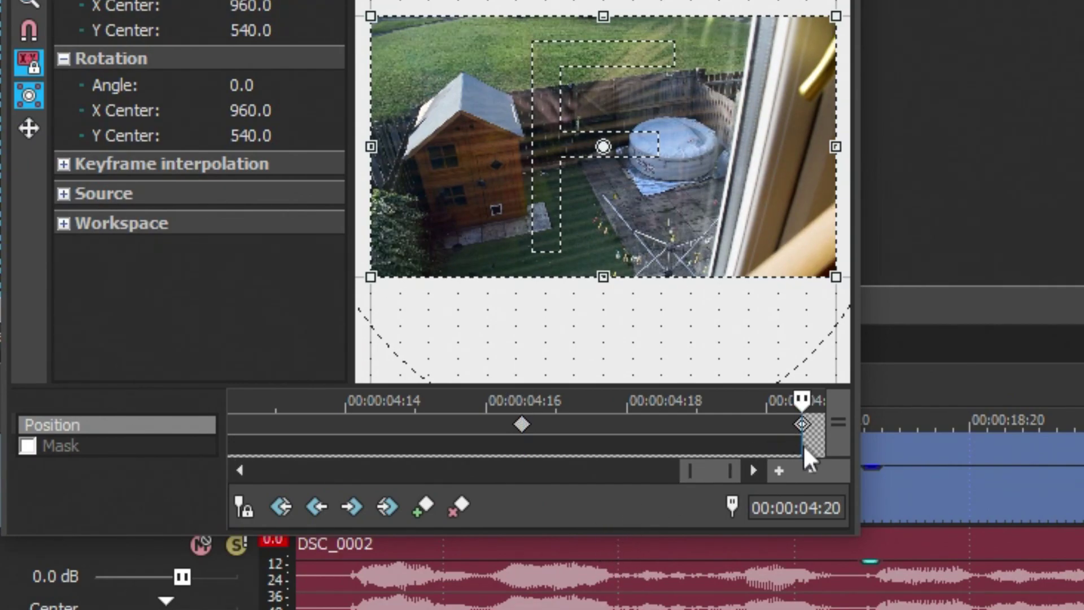
left_click_drag(618, 17, 603, 131)
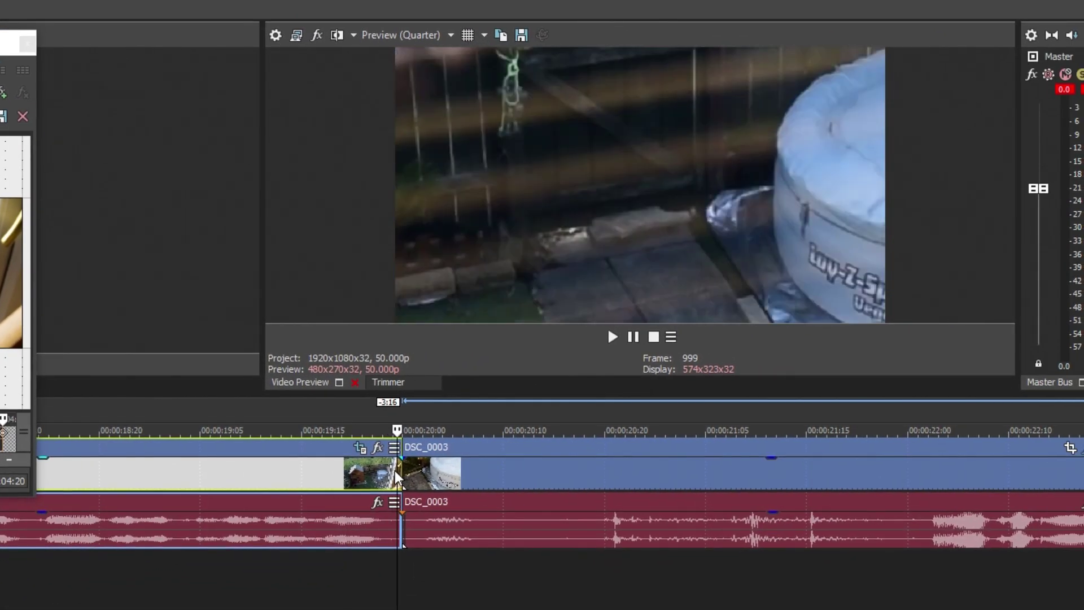
left_click(396, 473)
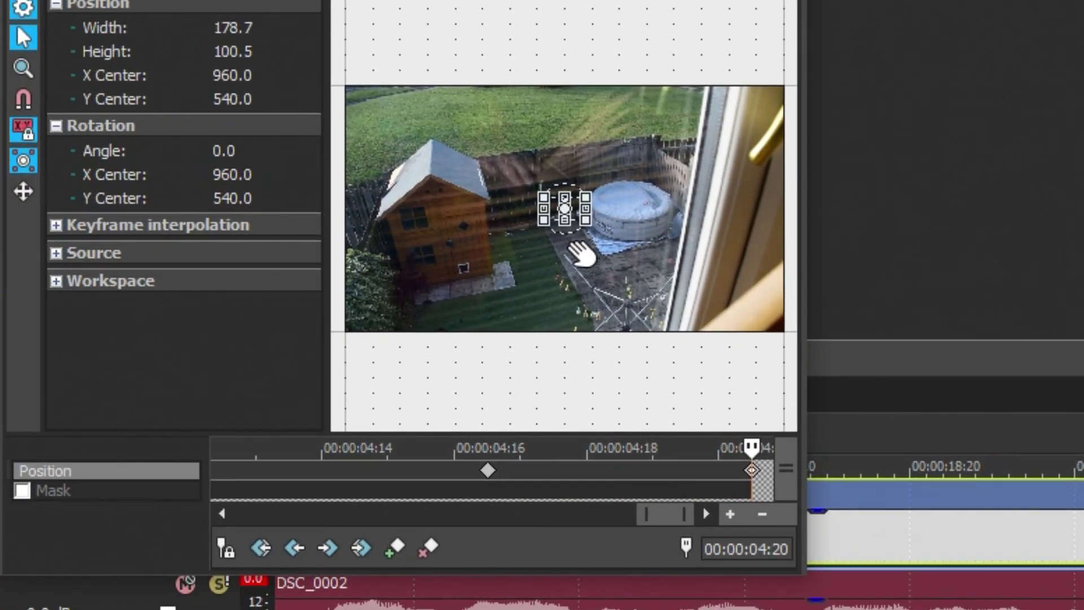
Move the small crop frame beside the hot tub, centring it at about X 1,031.5 and Y 580.6
scroll(582, 254, "up", 6)
left_click_drag(590, 210, 624, 219)
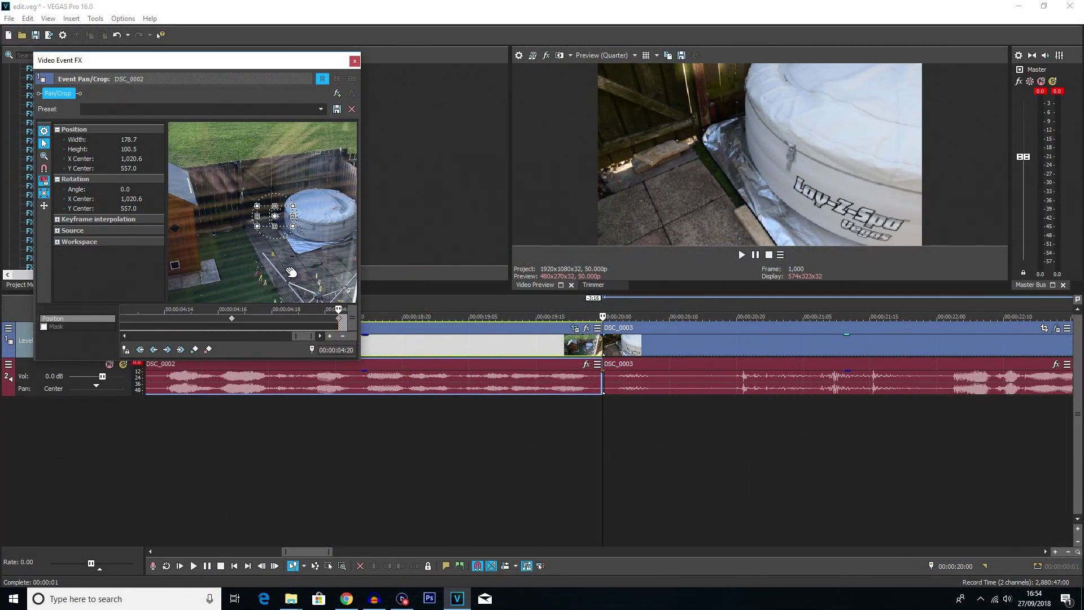
scroll(291, 273, "up", 2)
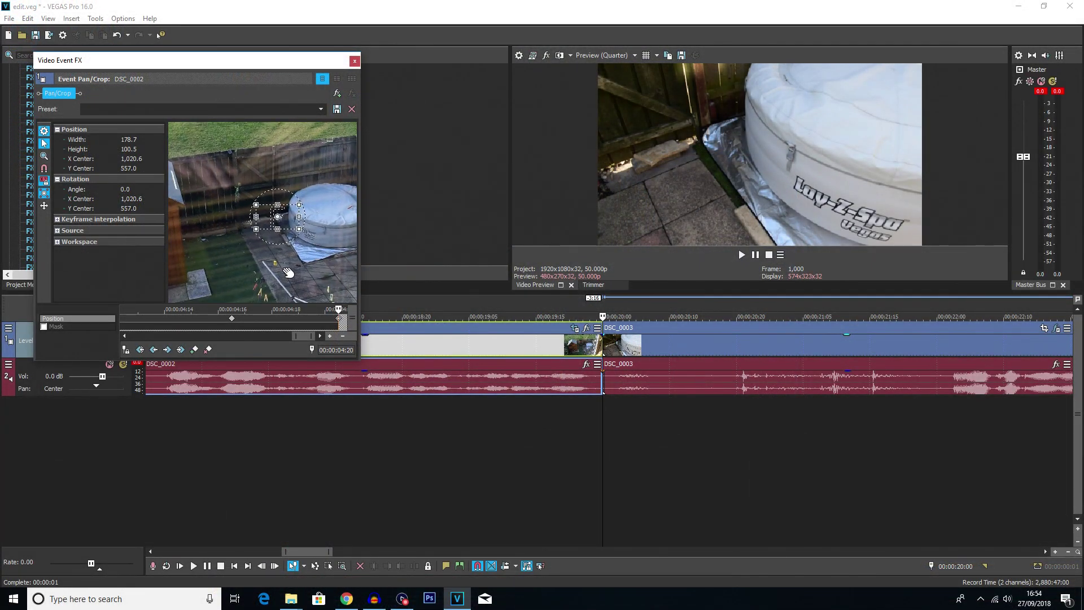
left_click_drag(295, 219, 298, 227)
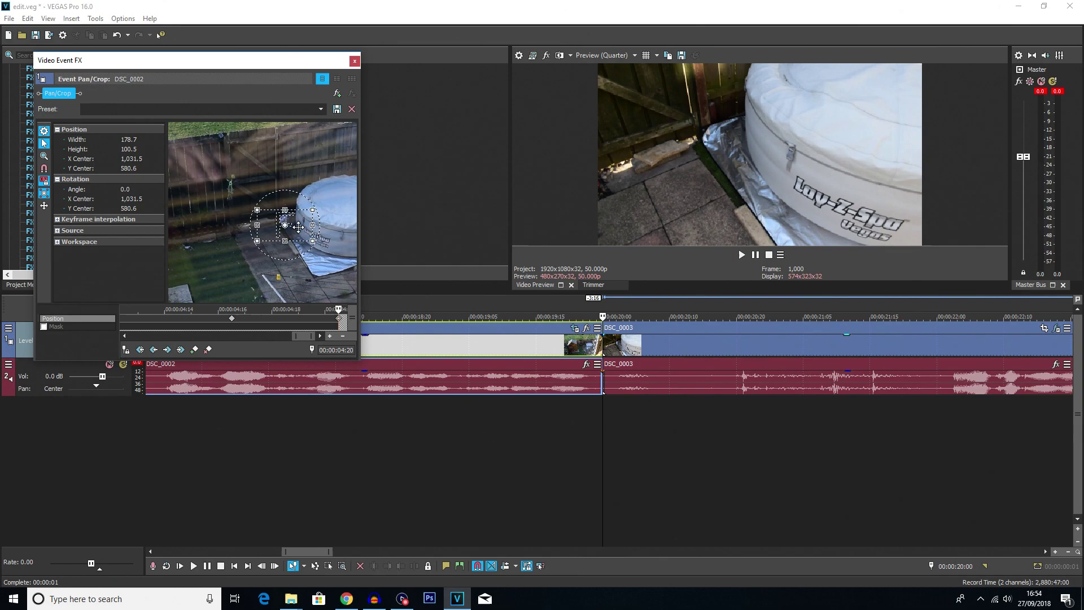
scroll(226, 266, "down", 5)
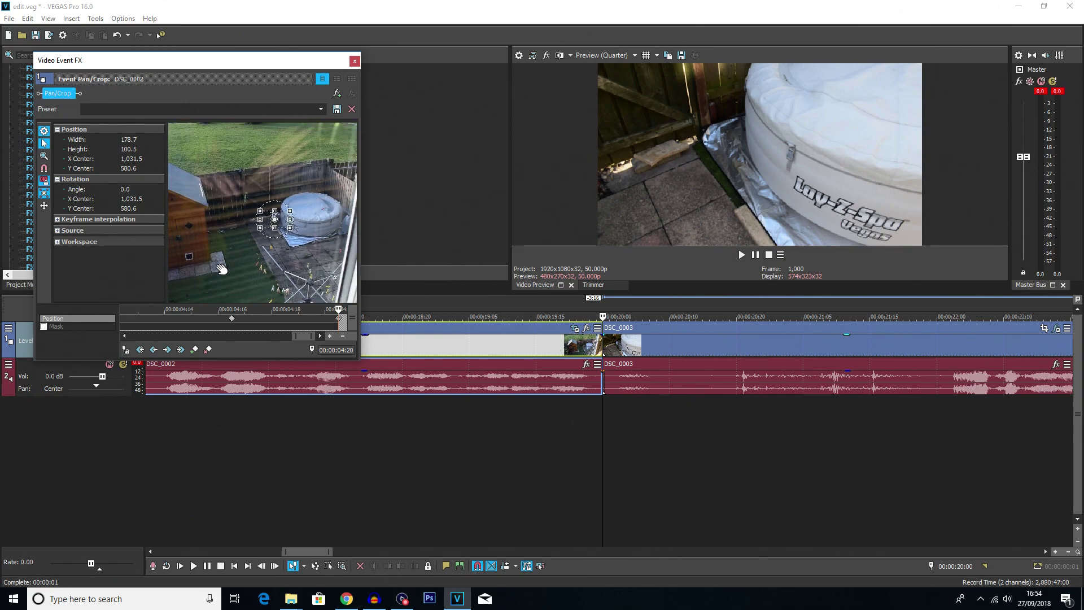
scroll(221, 269, "down", 1)
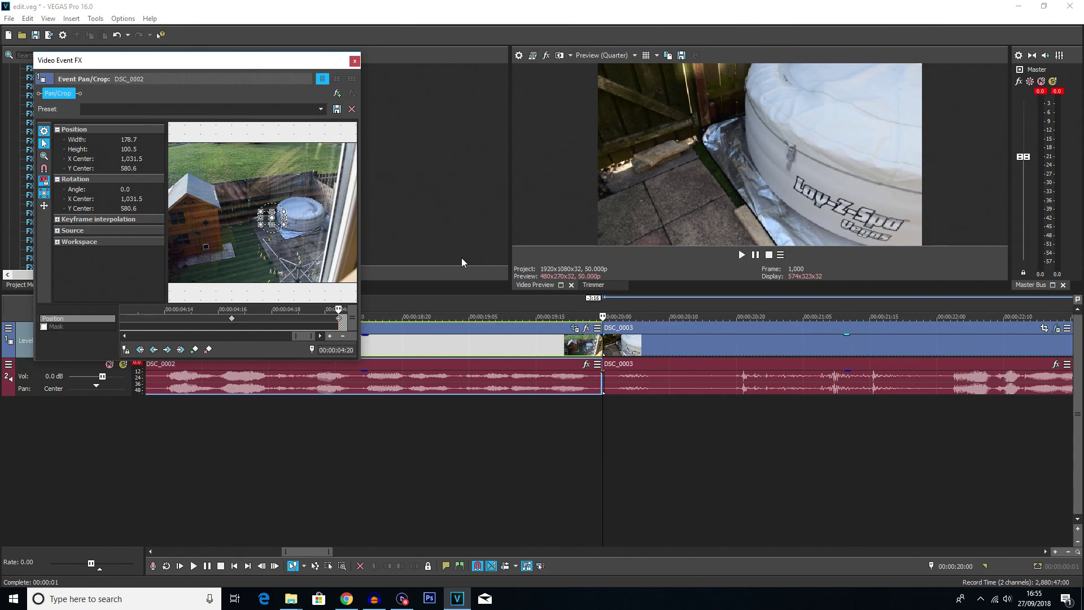
Go to the position keyframe at 00:00:04:16 and play back the cut between DSC_0002 and DSC_0003 twice
left_click(234, 320)
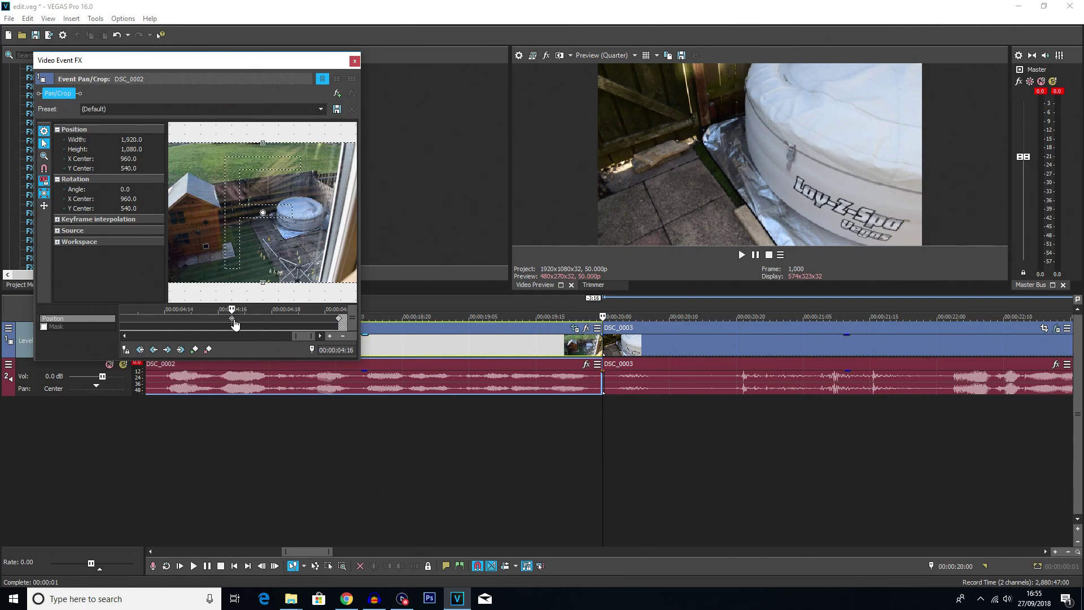
left_click(493, 409)
key("space")
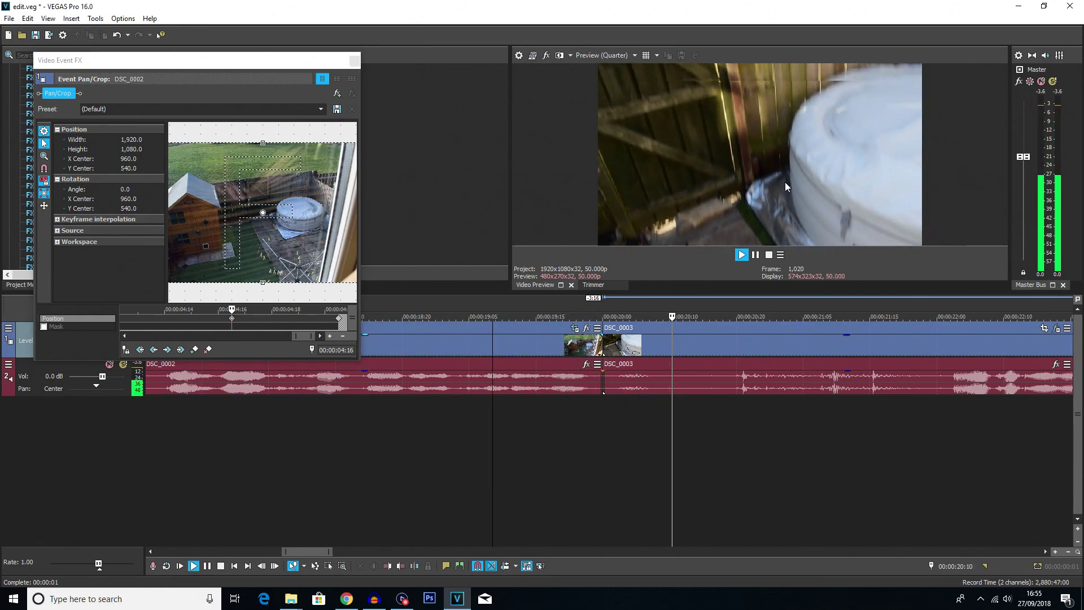
key("space")
left_click(562, 423)
key("space")
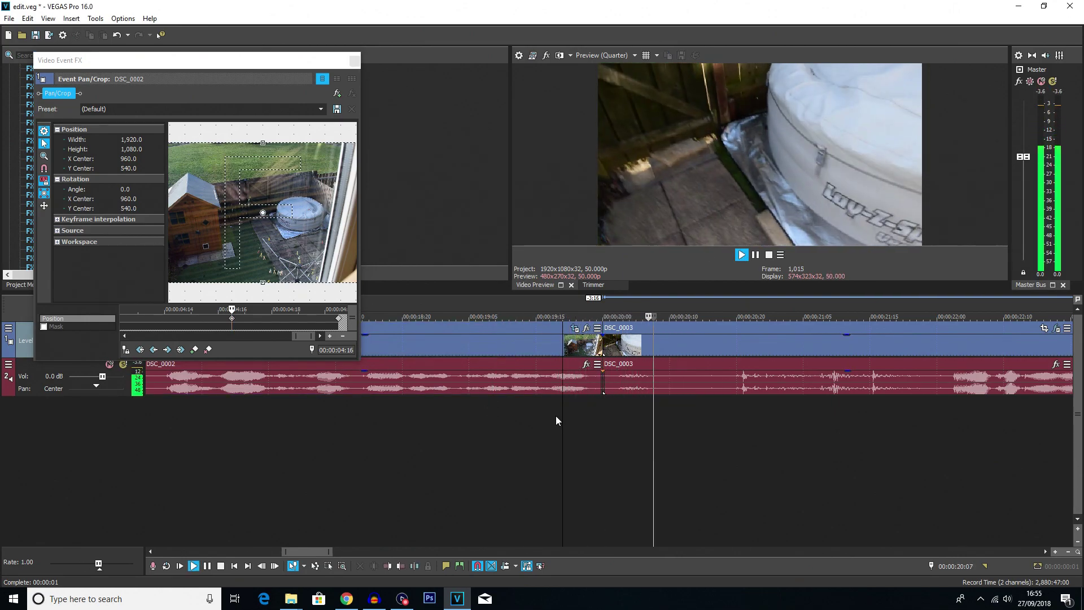
key("space")
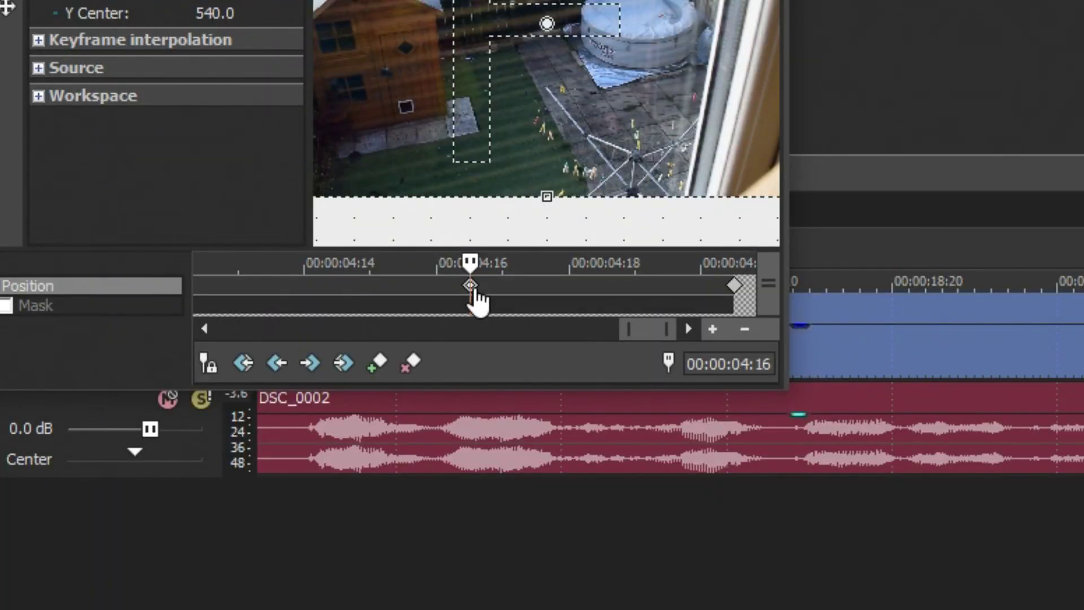
Set the DSC_0002 position keyframe at 00:00:04:16 to Slow and the one at 00:00:04:20 to Fast, and scrub through the zoom
right_click(472, 285)
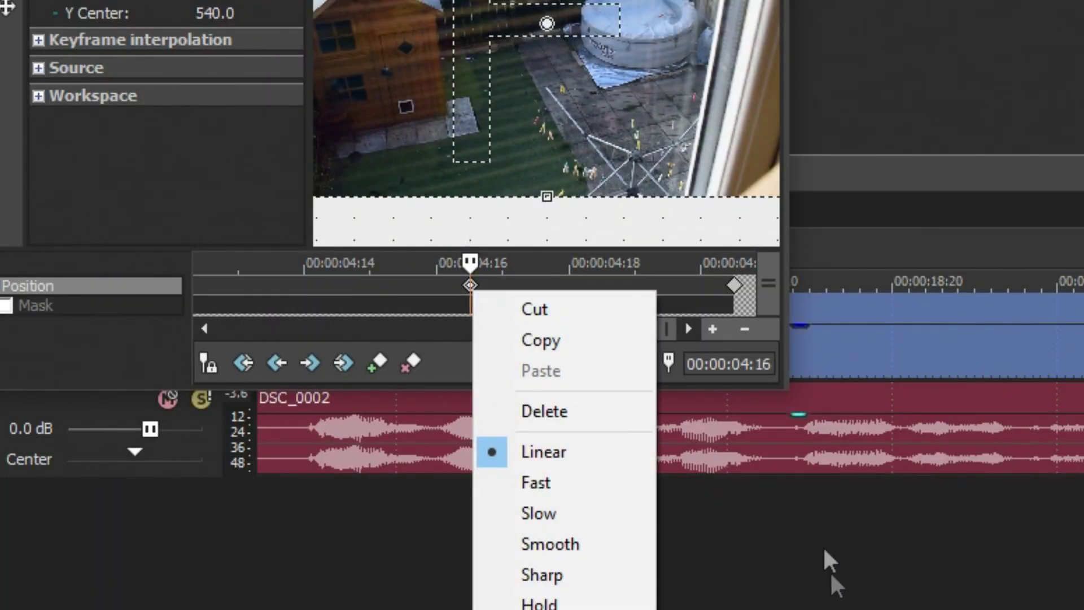
left_click(578, 514)
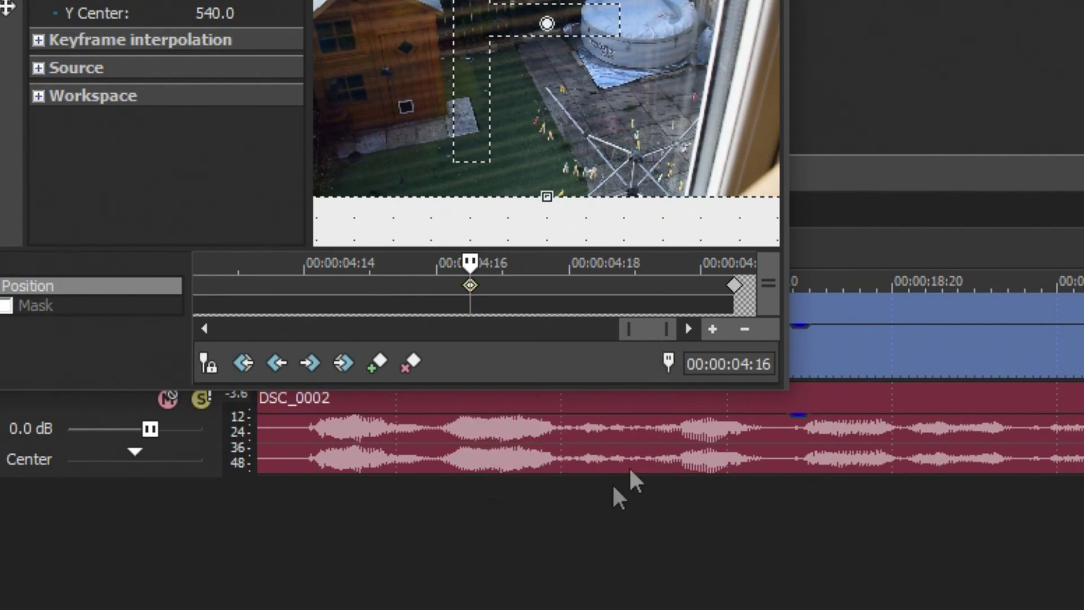
left_click(734, 286)
right_click(734, 287)
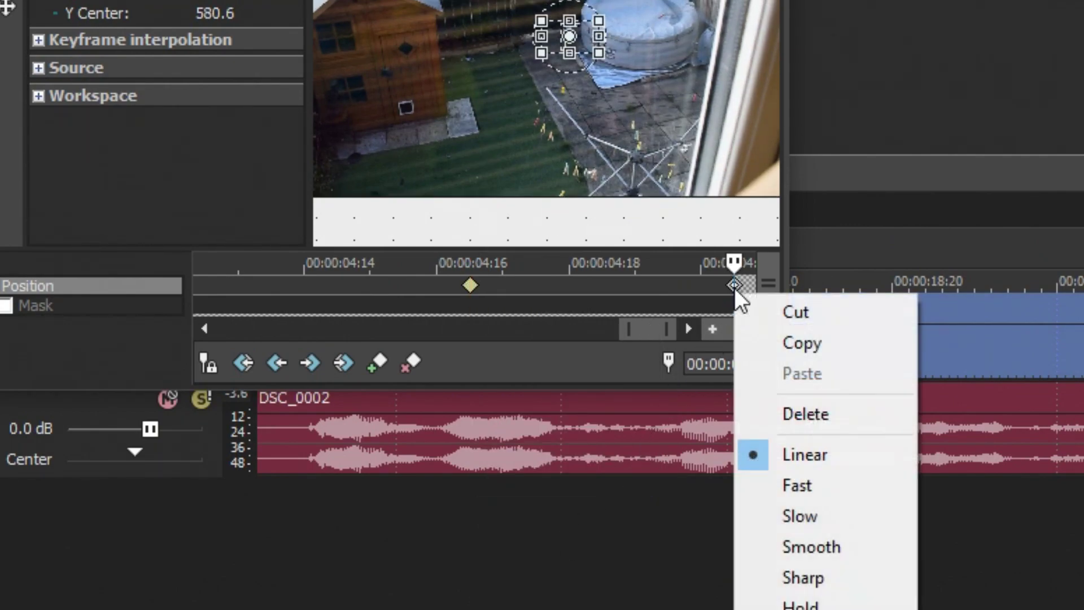
left_click(780, 484)
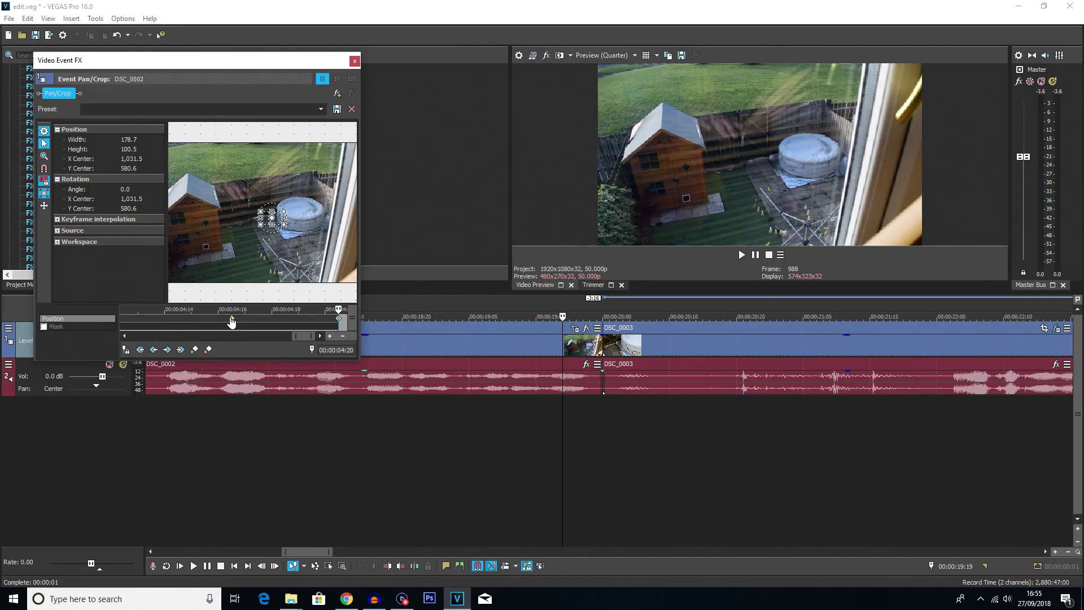
left_click(231, 319)
left_click_drag(231, 309, 367, 310)
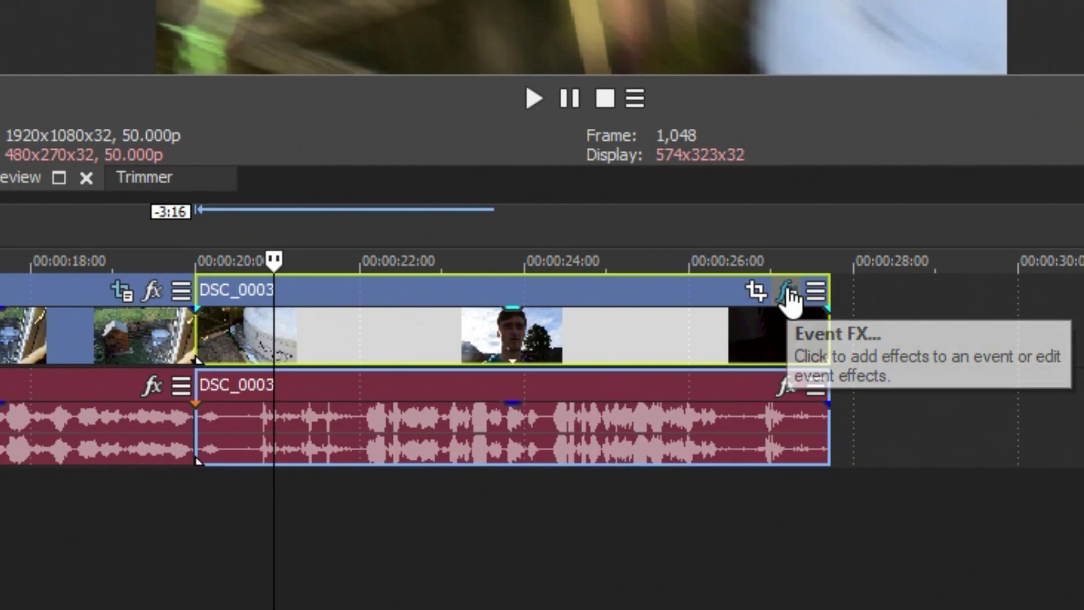
Open the S_BlurMoCurves effect on the DSC_0003 clip and set both Wrap X and Wrap Y to Reflect
left_click(787, 290)
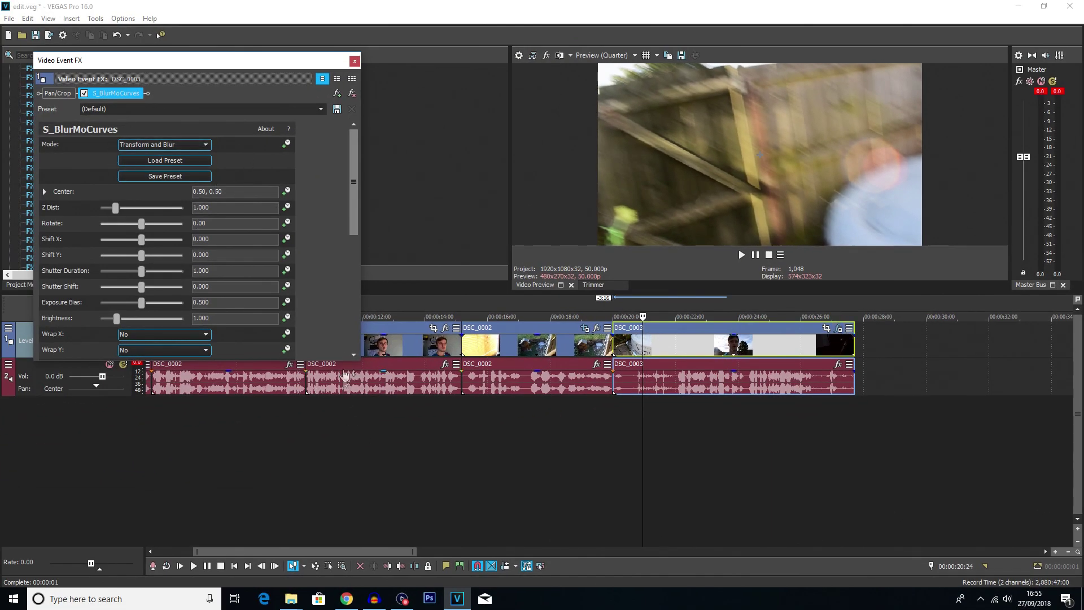
left_click_drag(360, 362, 360, 396)
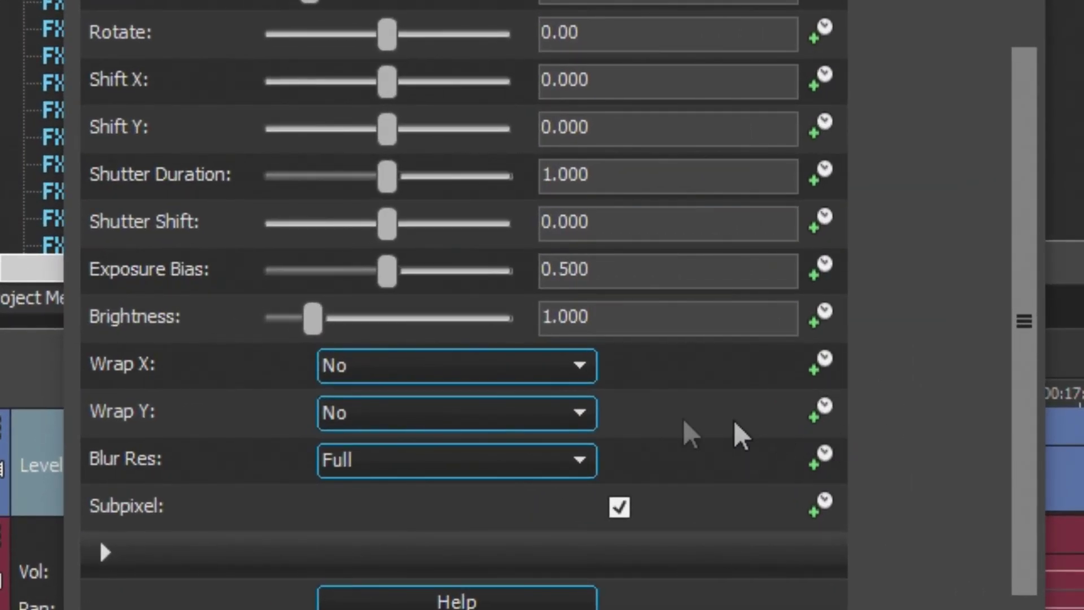
left_click(369, 373)
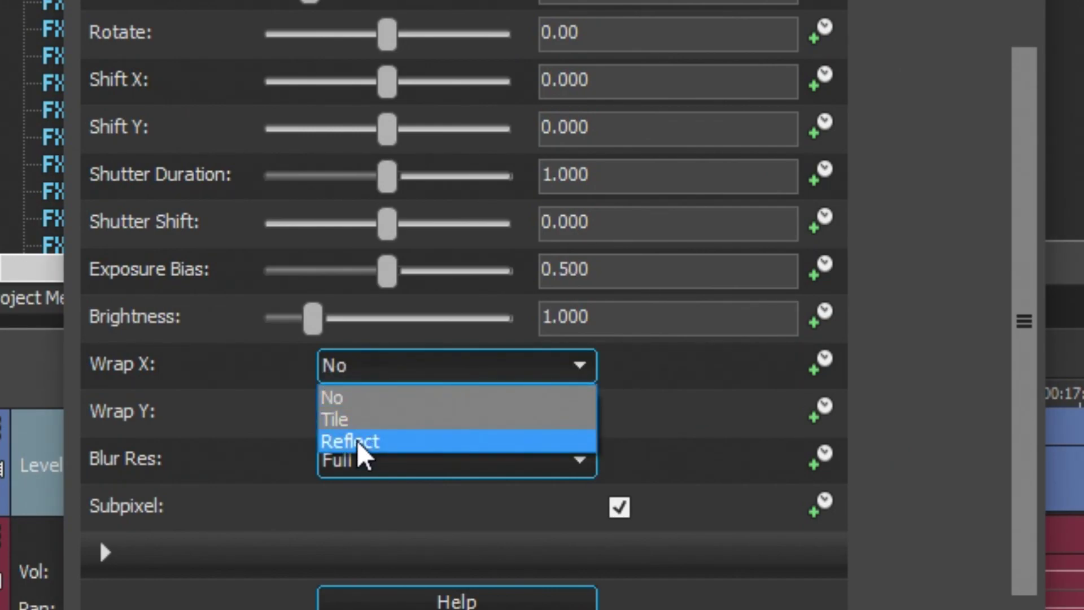
left_click(359, 443)
left_click(363, 415)
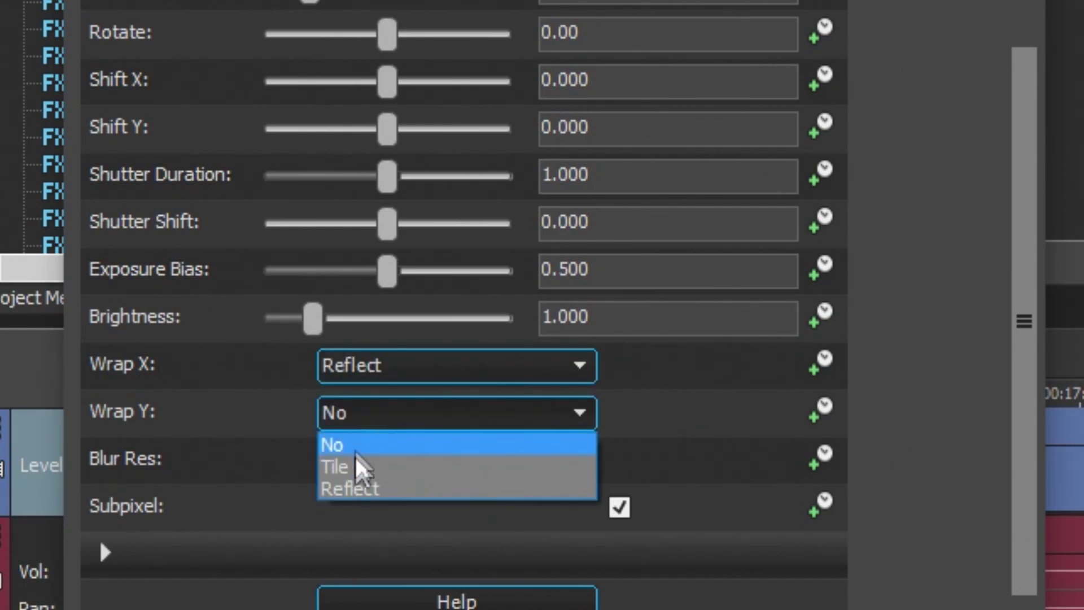
left_click(357, 488)
Animate Z Dist from the start of DSC_0003 and add a second keyframe at 00:00:00:04
scroll(890, 319, "up", 2)
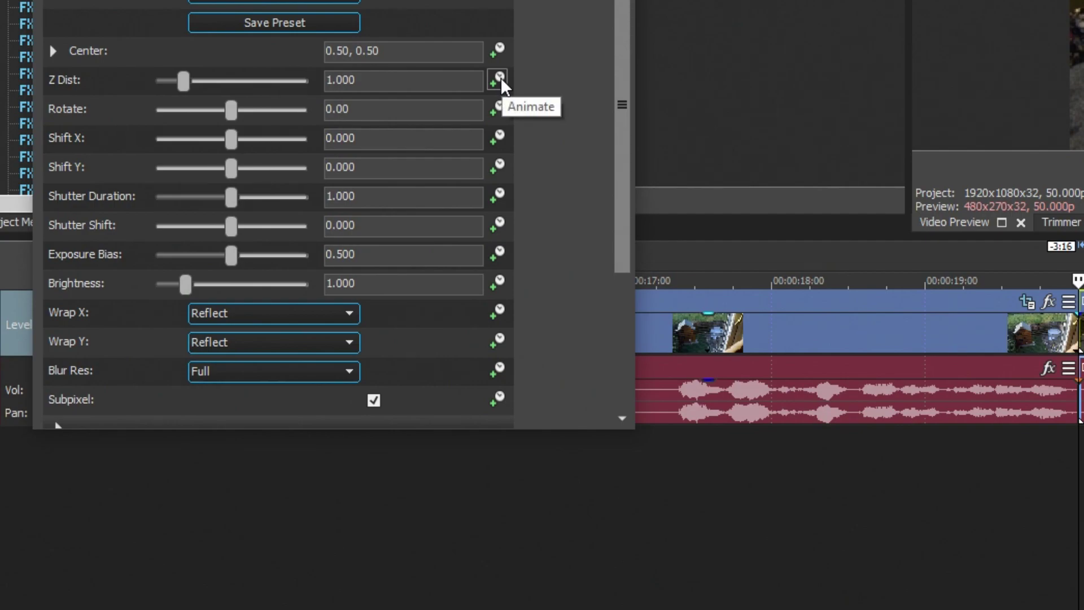
left_click(499, 79)
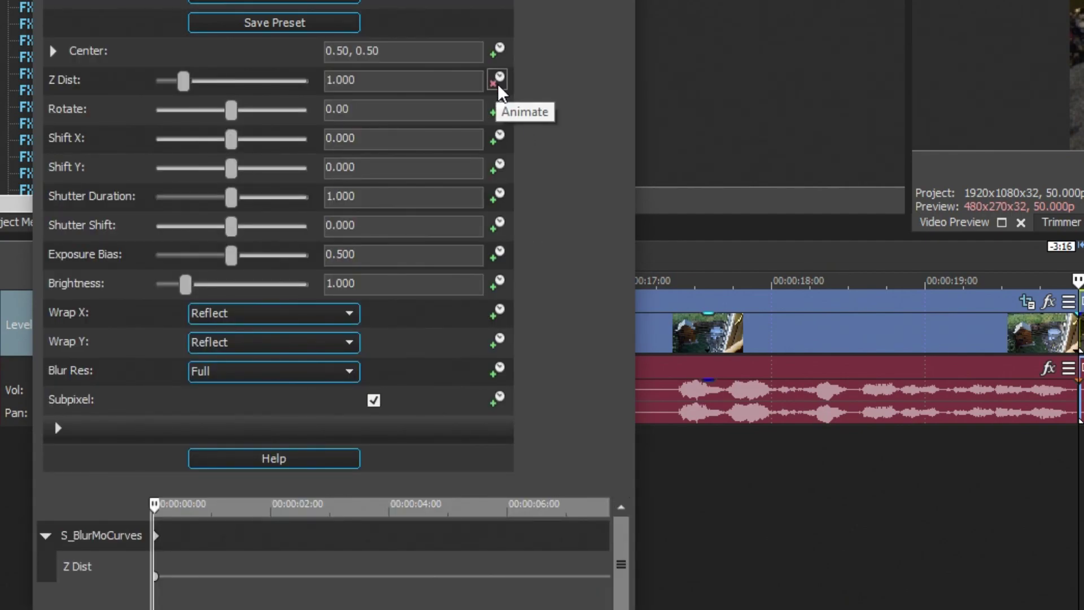
scroll(164, 601, "up", 8)
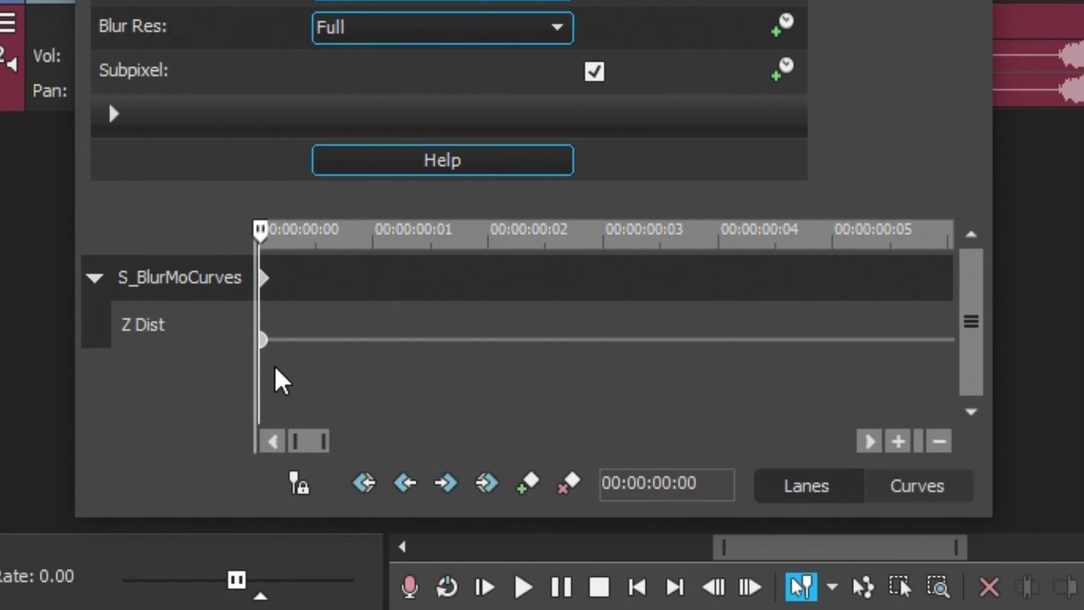
key("alt+Right")
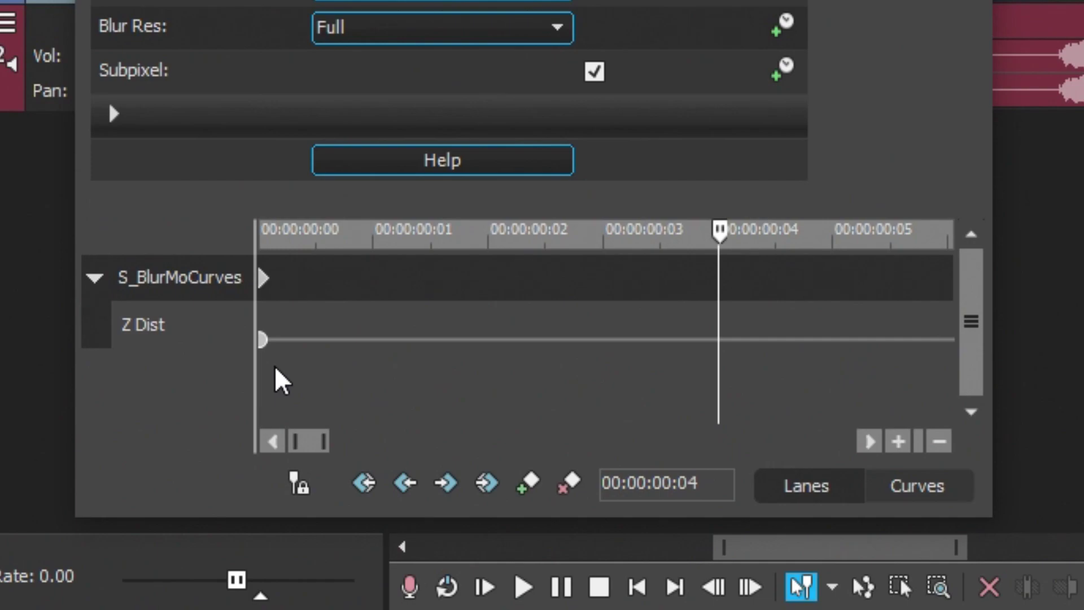
left_click(519, 484)
scroll(339, 388, "up", 5)
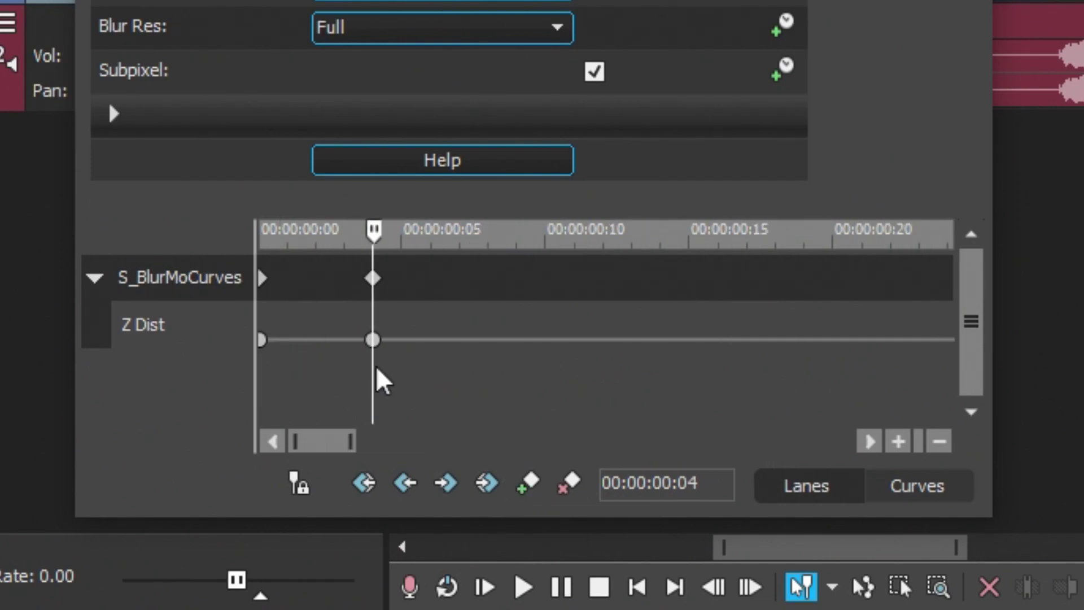
scroll(446, 364, "up", 2)
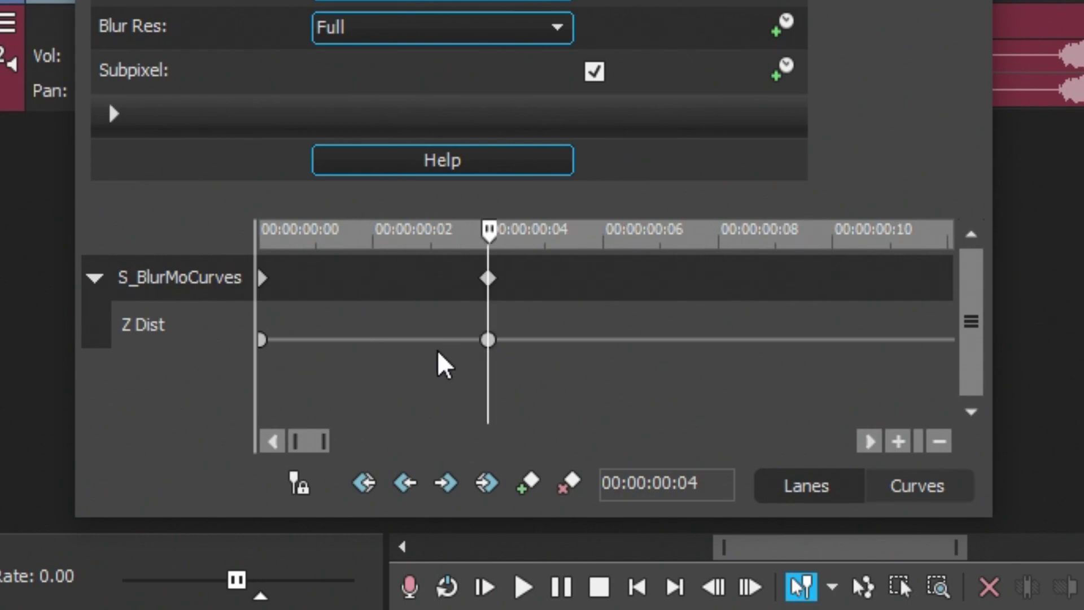
scroll(402, 363, "up", 2)
Try to raise Z Dist to its maximum at the start of the effect's keyframe timeline, and undo the change
left_click(260, 229)
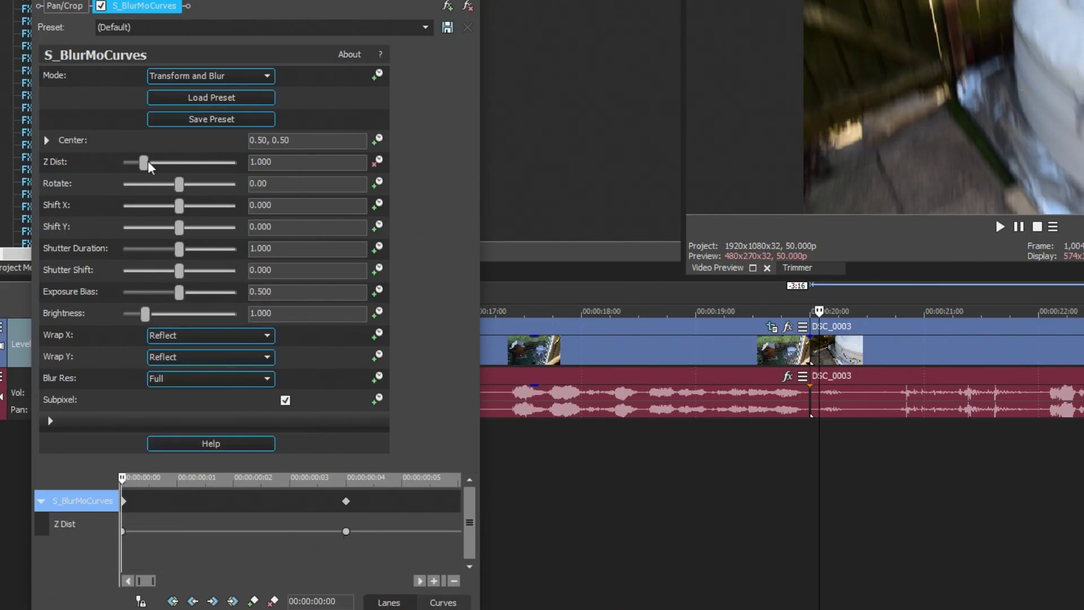
left_click_drag(145, 161, 251, 166)
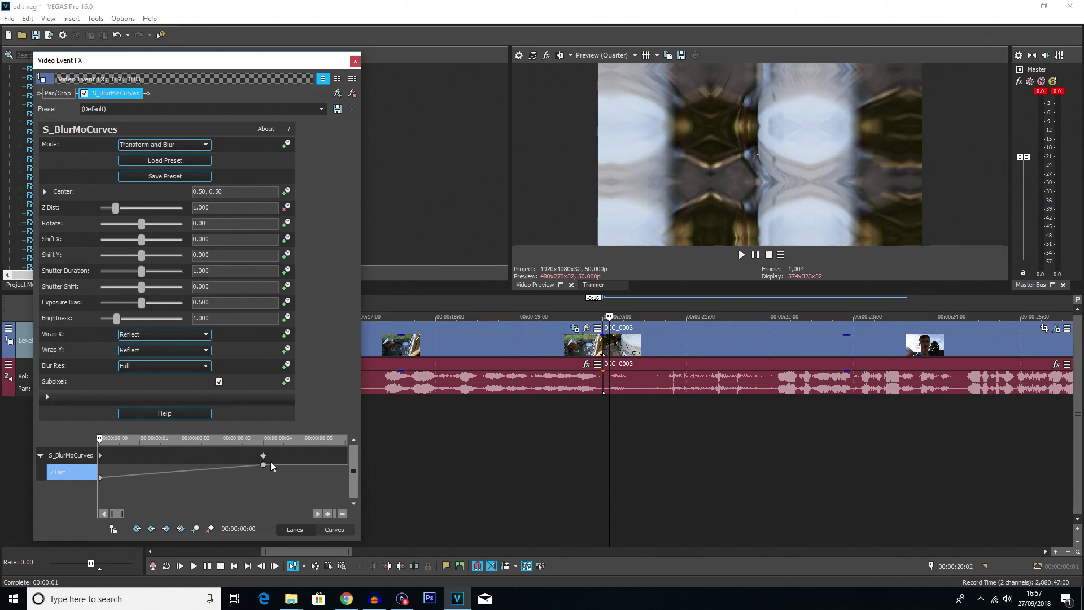
left_click(347, 514)
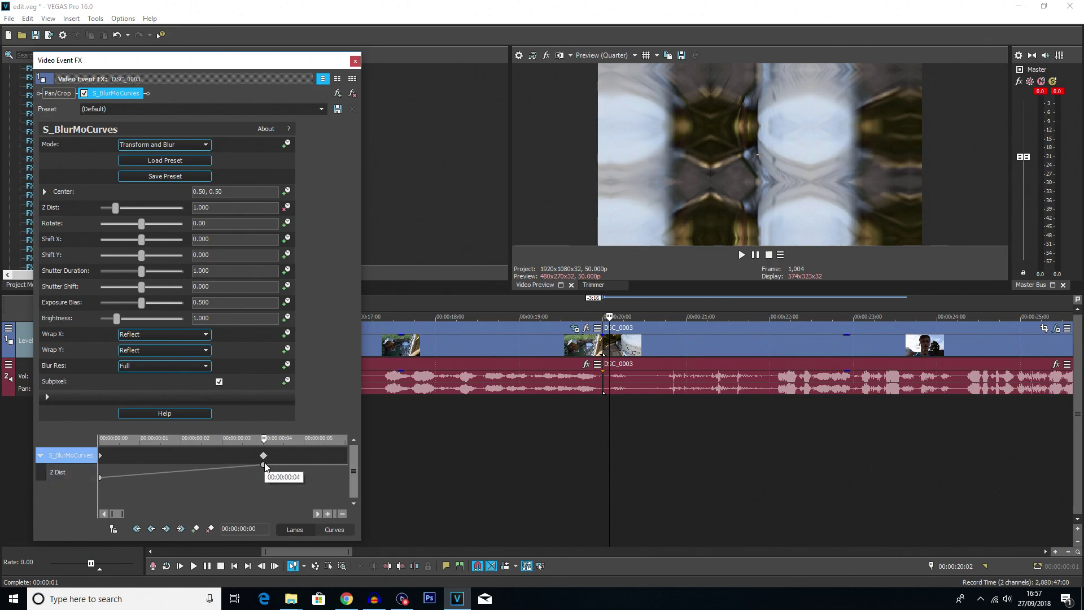
key("ctrl+z")
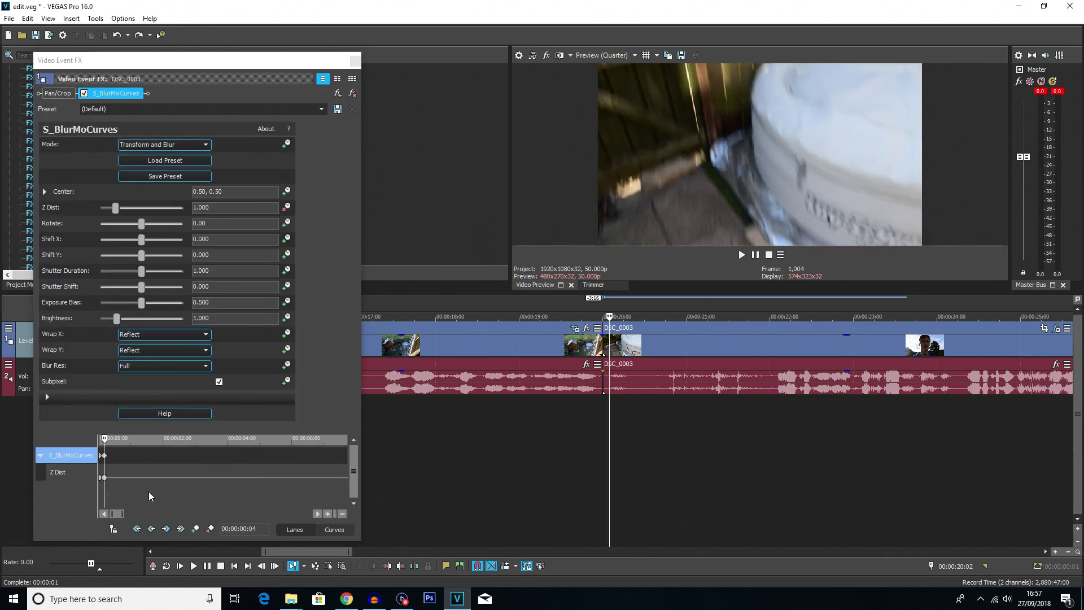
Select the first Z Dist keyframe, at 00:00:00:00, and set Z Dist to 5.000
scroll(237, 525, "down", 2)
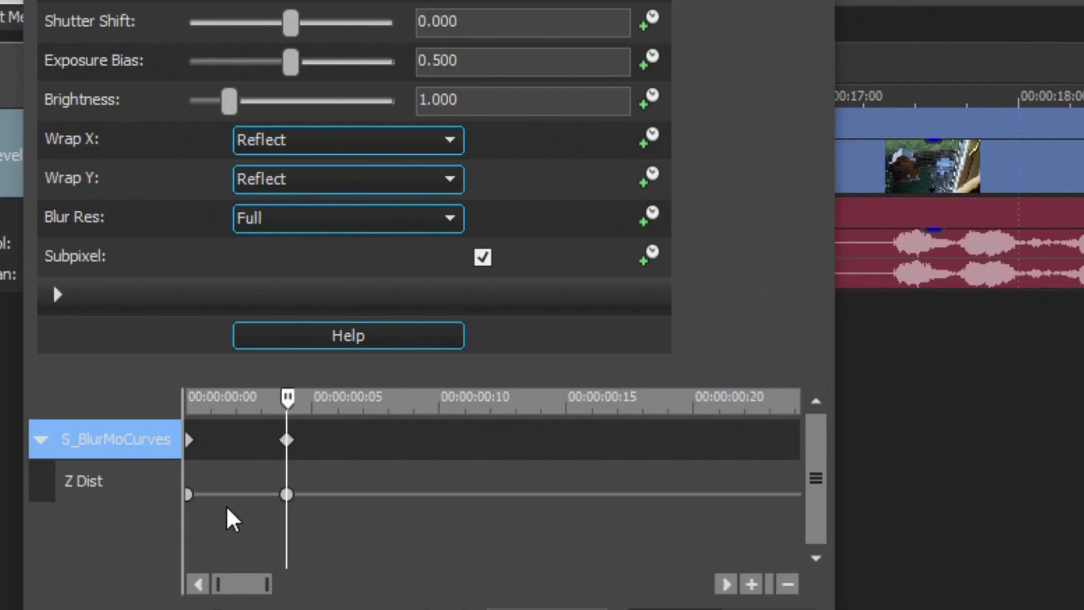
left_click(189, 494)
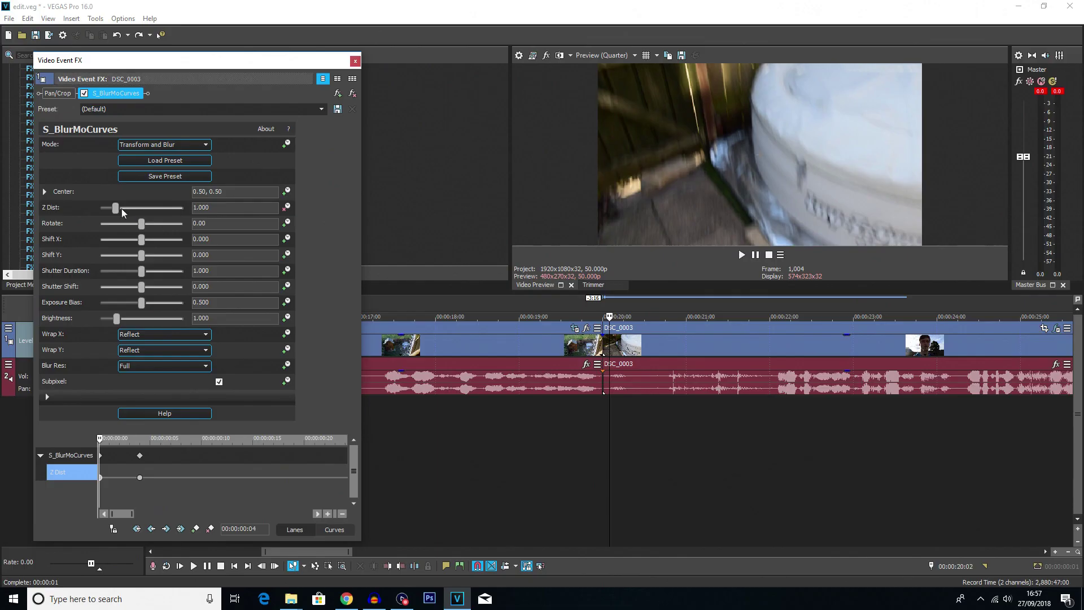
left_click_drag(120, 208, 194, 211)
scroll(102, 468, "up", 2)
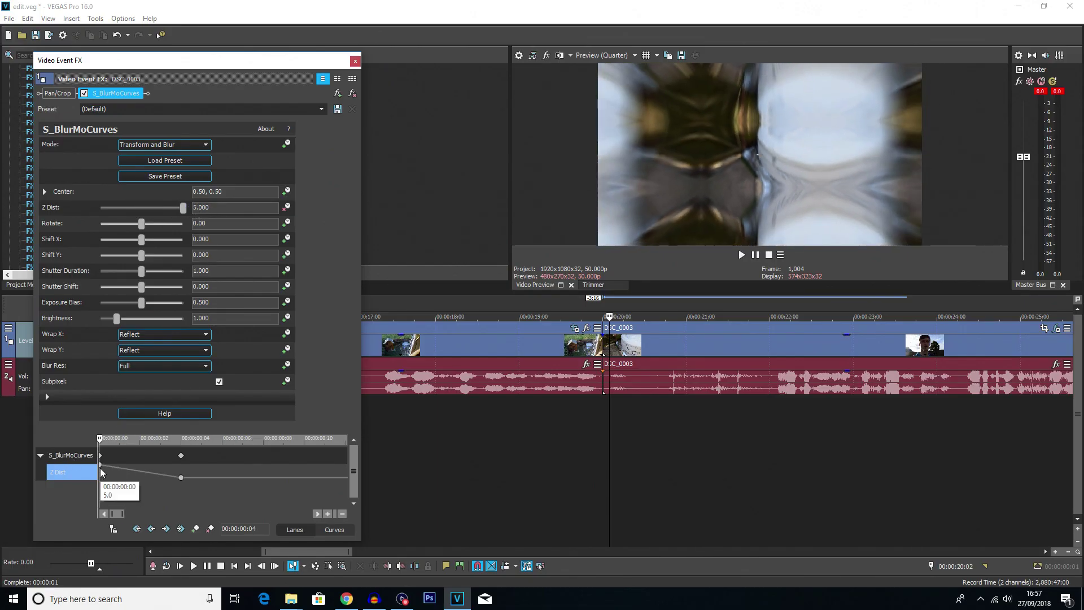
Set the first Z Dist keyframe to Fast Fade and the one at 00:00:00:04 to Slow Fade
right_click(101, 467)
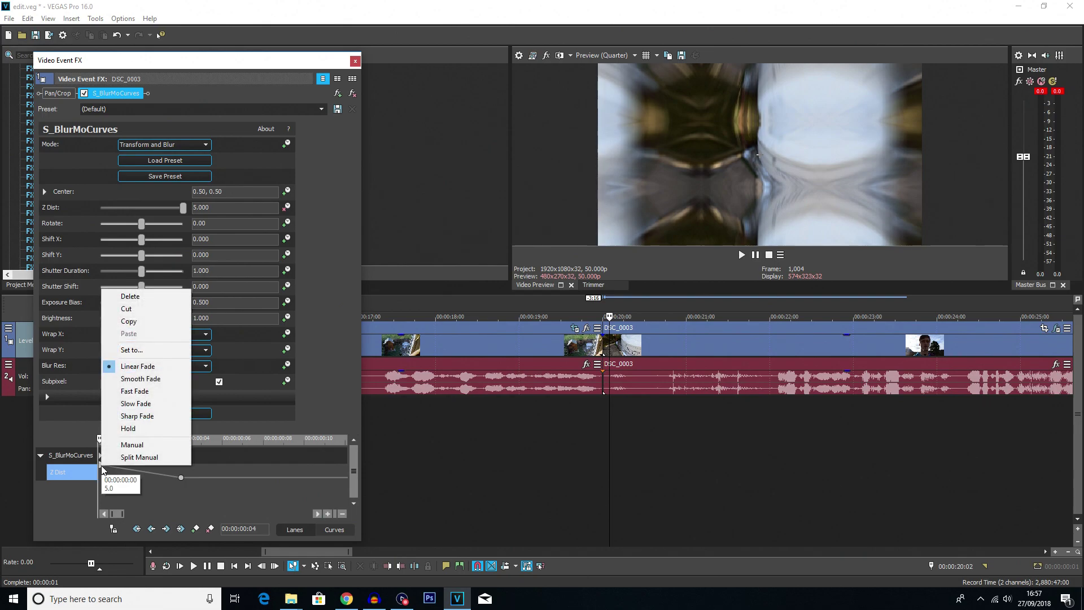
right_click(180, 478)
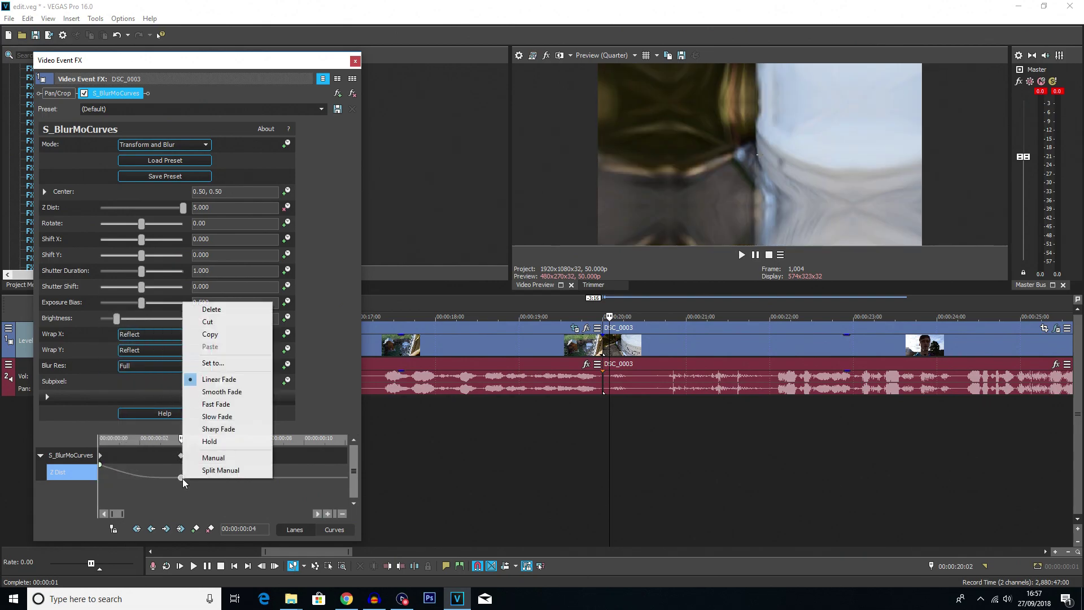
left_click(213, 418)
Play back the transition from 00:00:18:13 across the end of DSC_0002
left_click(480, 418)
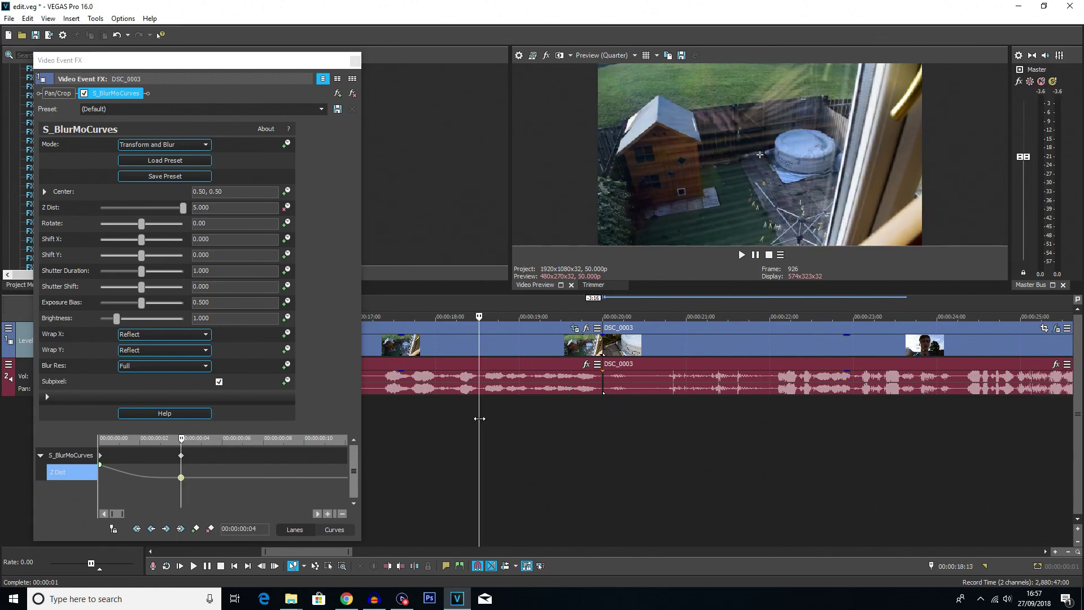
key("space")
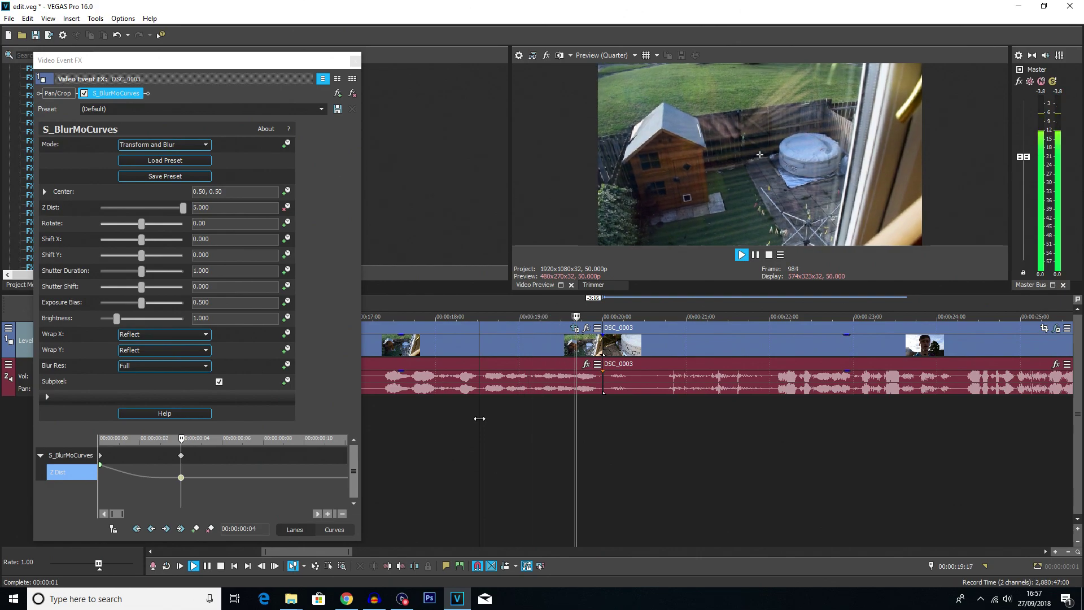
key("space")
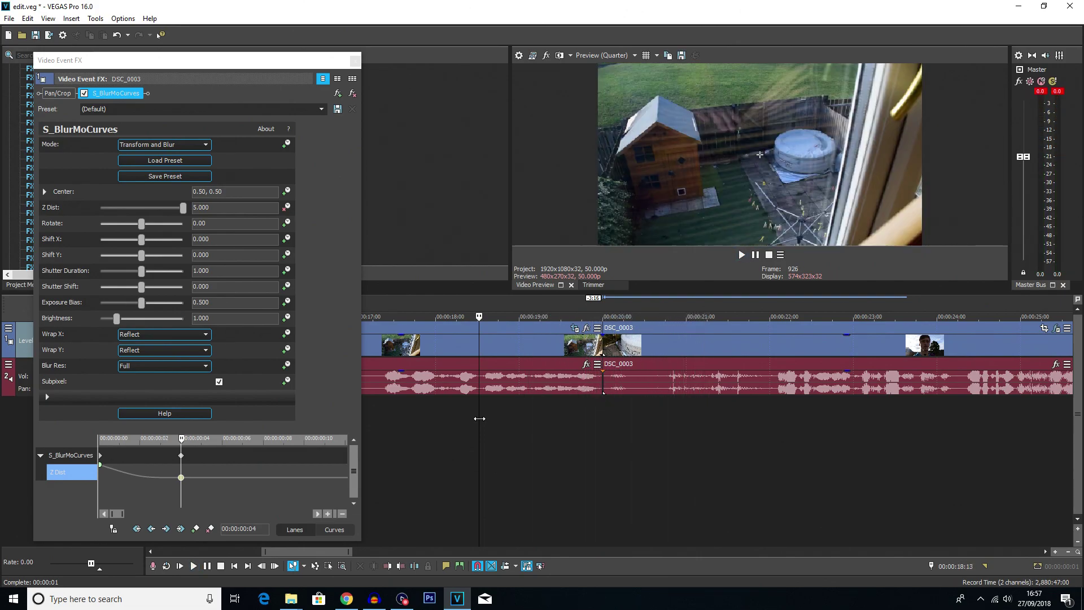
Move the DSC_0003 clip earlier on the timeline so it overlaps the end of DSC_0002 by about one frame
left_click(600, 341)
scroll(617, 405, "up", 2)
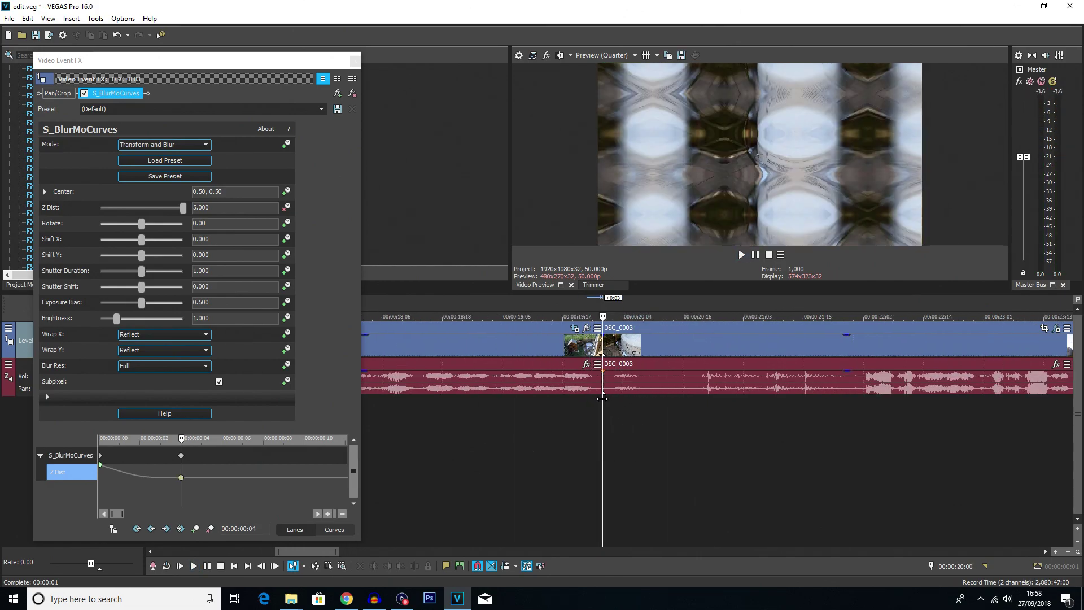
left_click(676, 344)
scroll(616, 358, "up", 3)
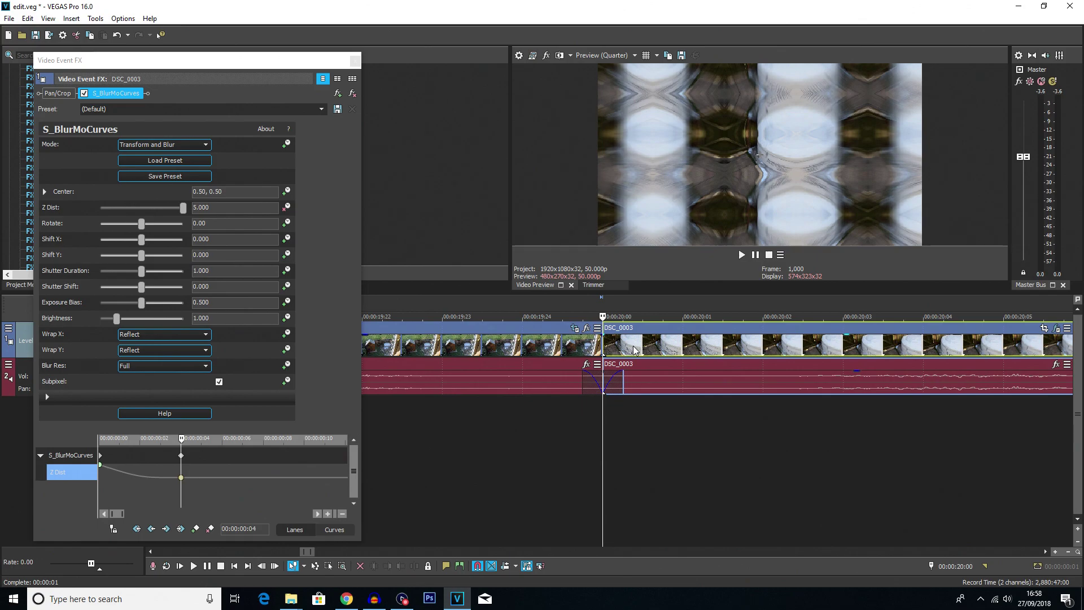
left_click_drag(627, 347, 529, 348)
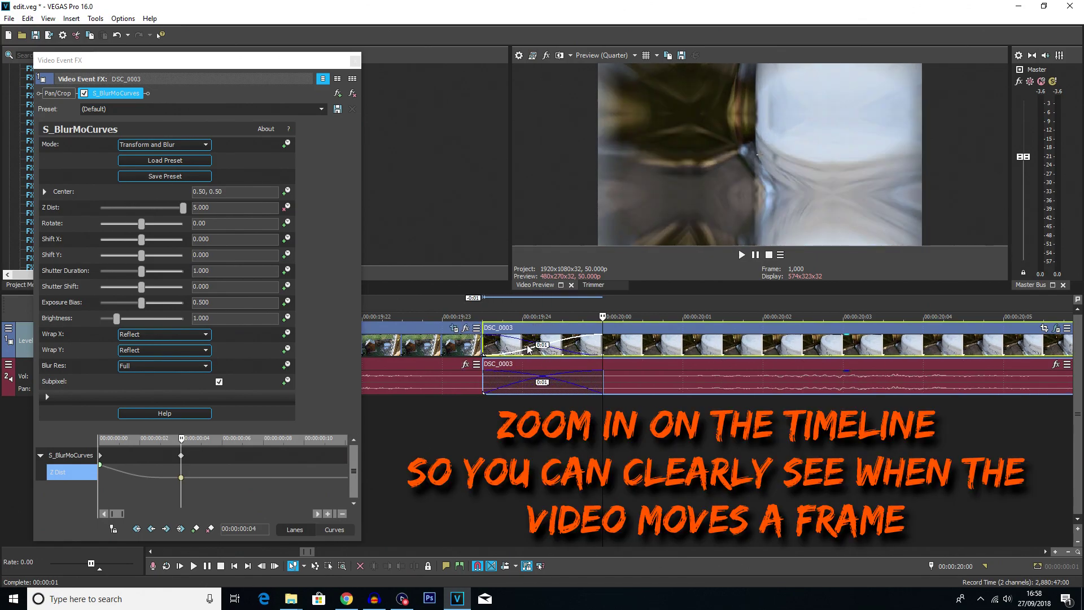
scroll(529, 348, "down", 5)
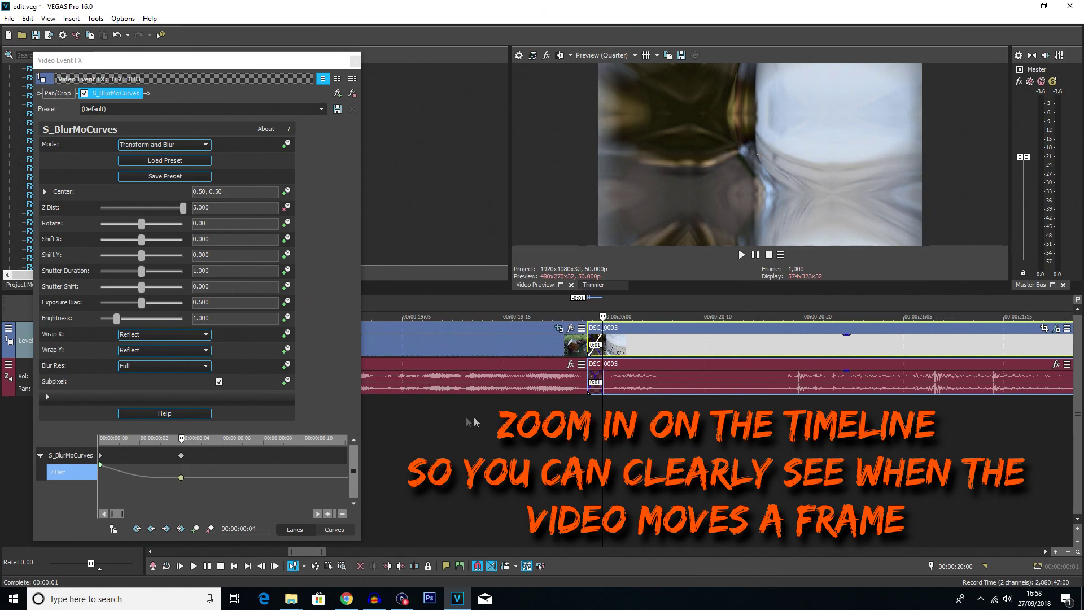
Play back the overlapped transition from DSC_0002 into DSC_0003
left_click(460, 416)
key("space")
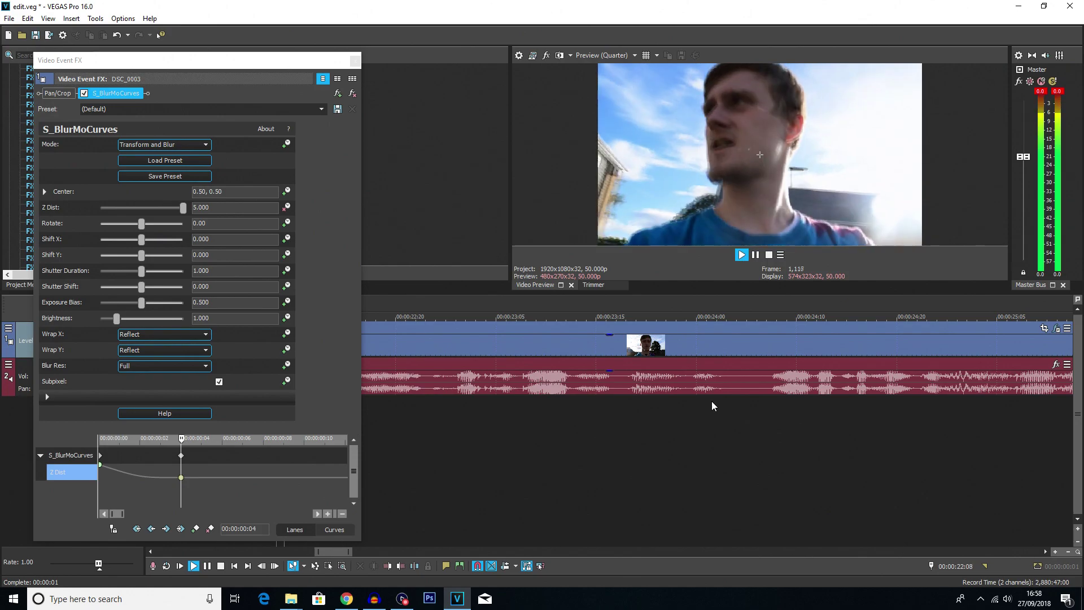
scroll(711, 401, "down", 4)
key("space")
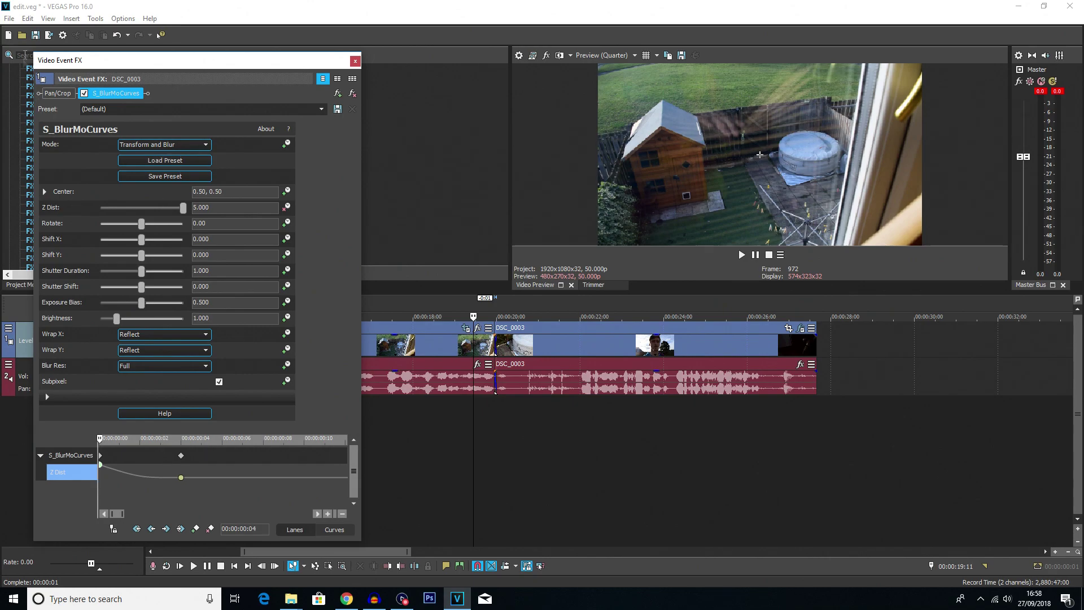
Save the S_BlurMoCurves settings at DSC_0003's first keyframe as a preset named Zoom Out, and close the effect window
left_click(498, 401)
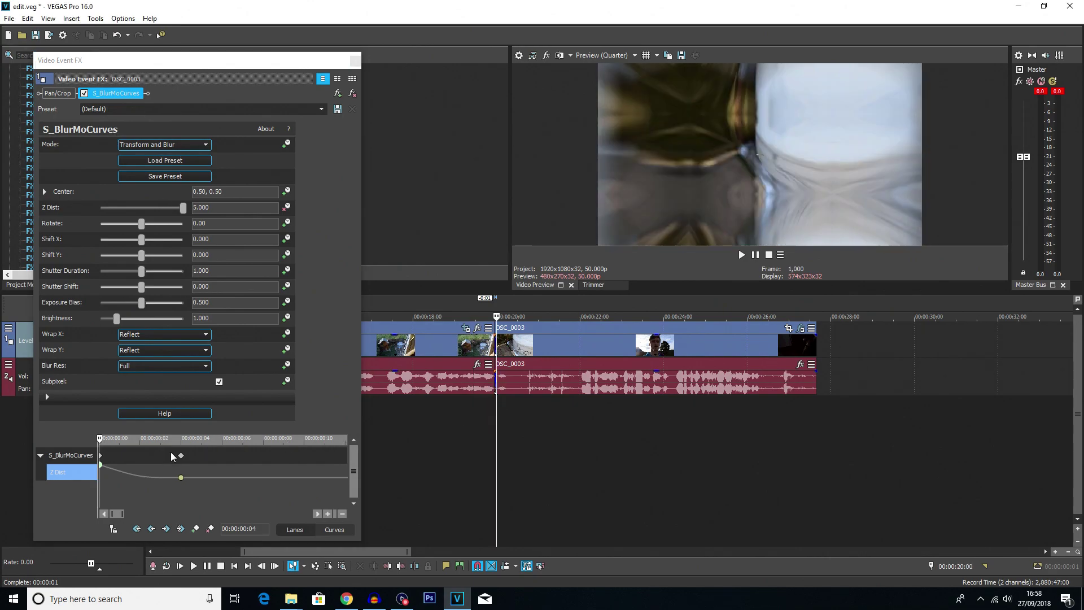
left_click(100, 464)
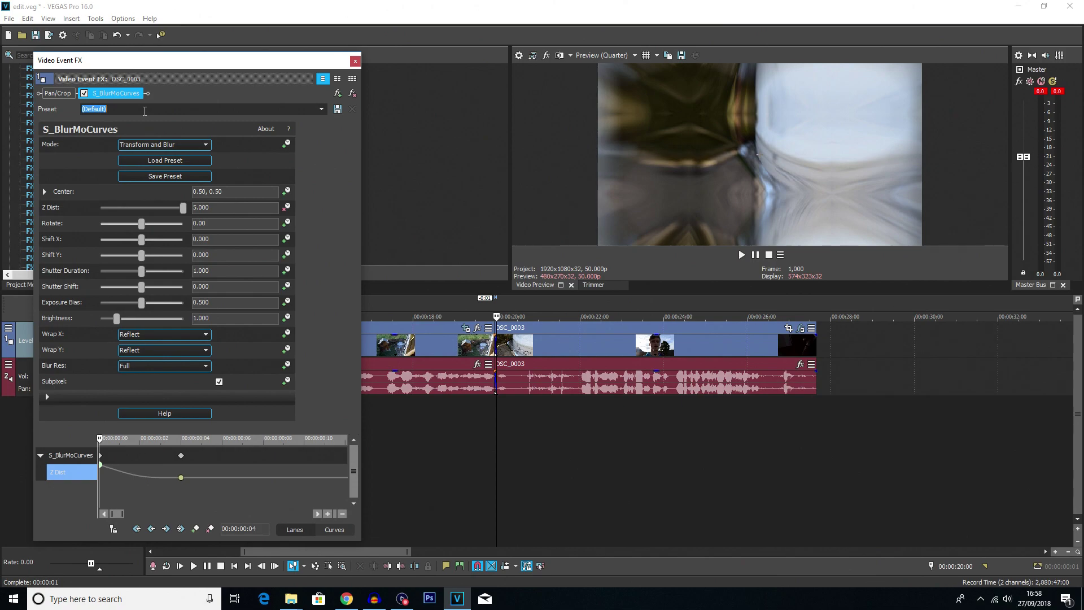
left_click(84, 109)
type("Z")
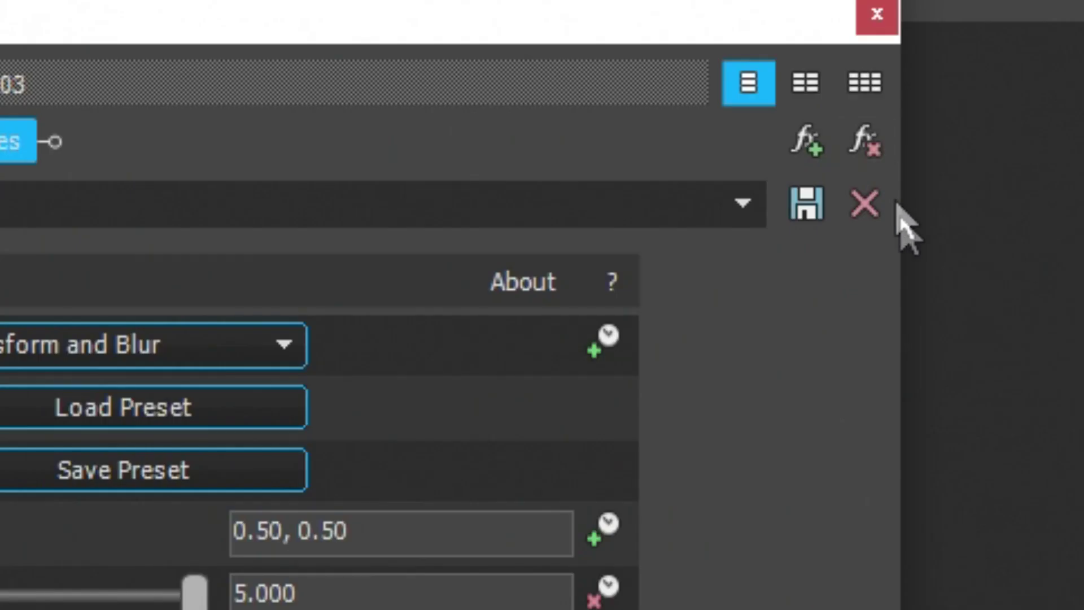
left_click(337, 109)
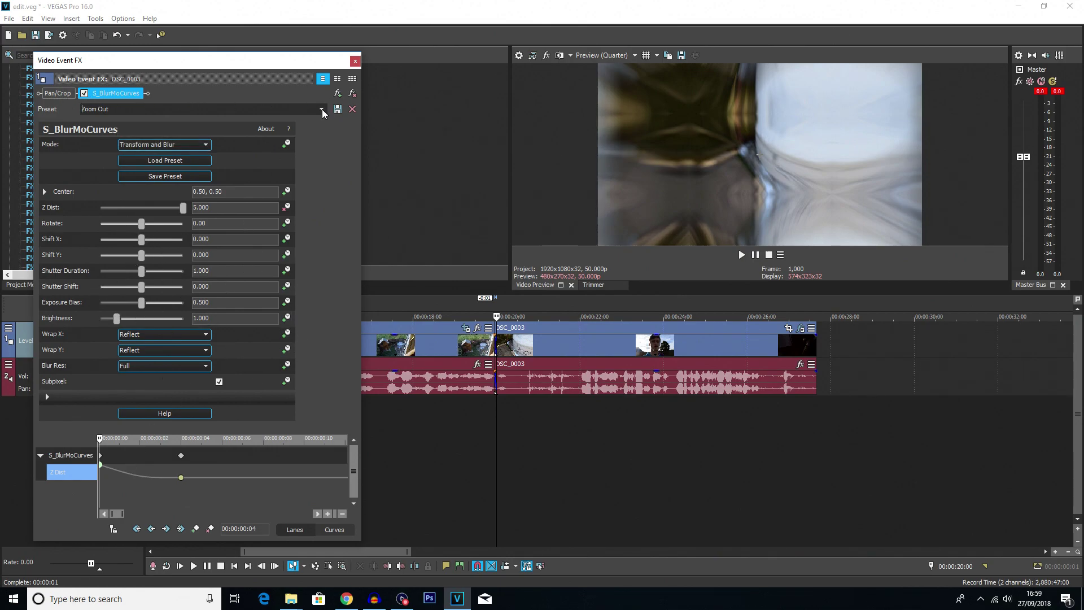
left_click(180, 477)
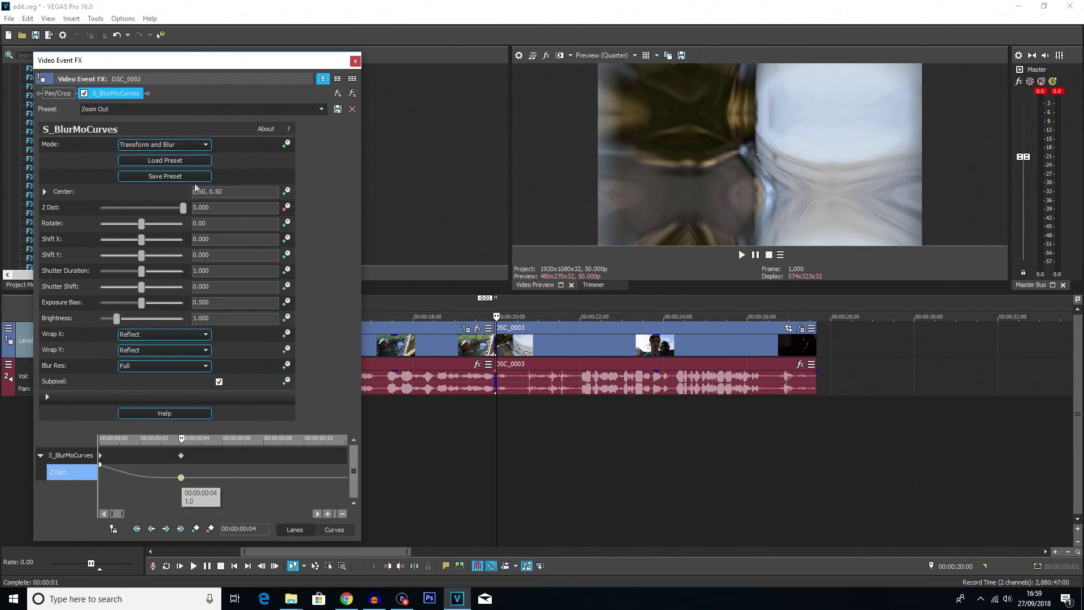
left_click(356, 61)
left_click(381, 425)
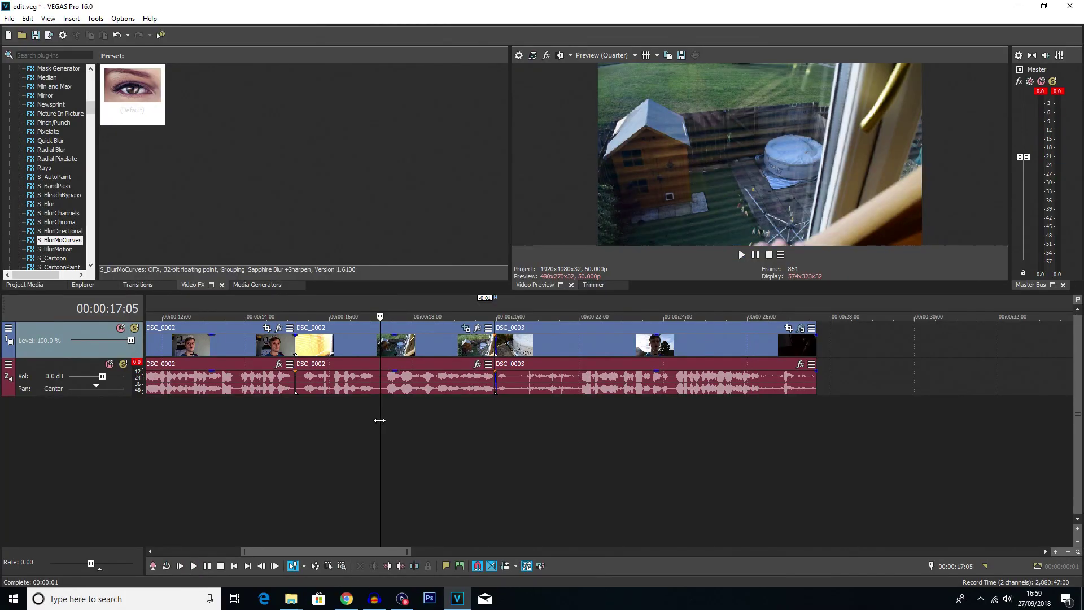
Split the DSC_0003 clip at 00:00:26:09 and delete the part after the split
left_click(763, 351)
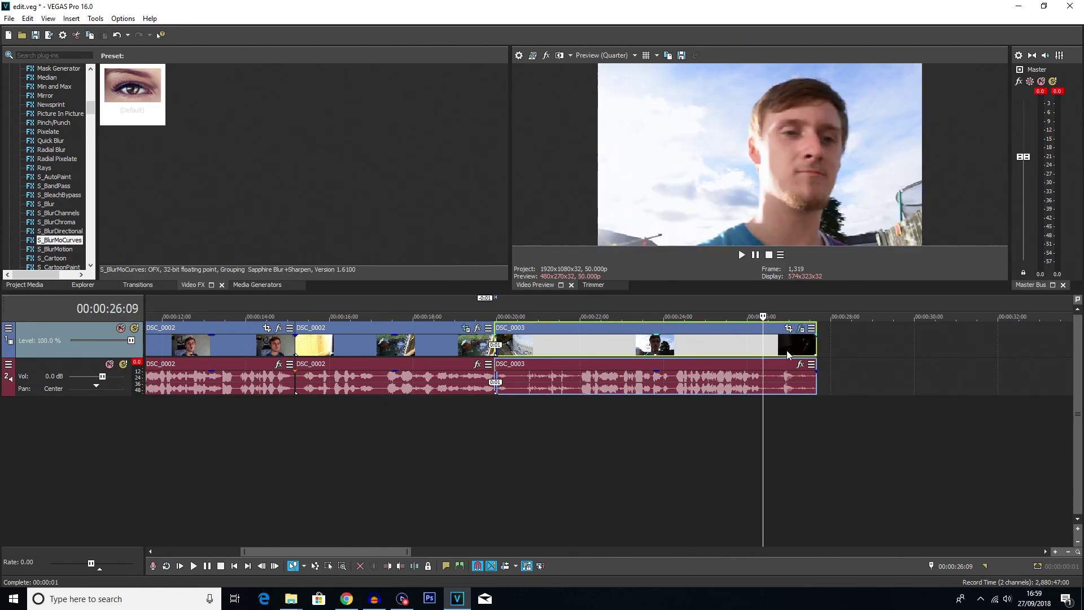
key("s")
left_click(784, 350)
key("Delete")
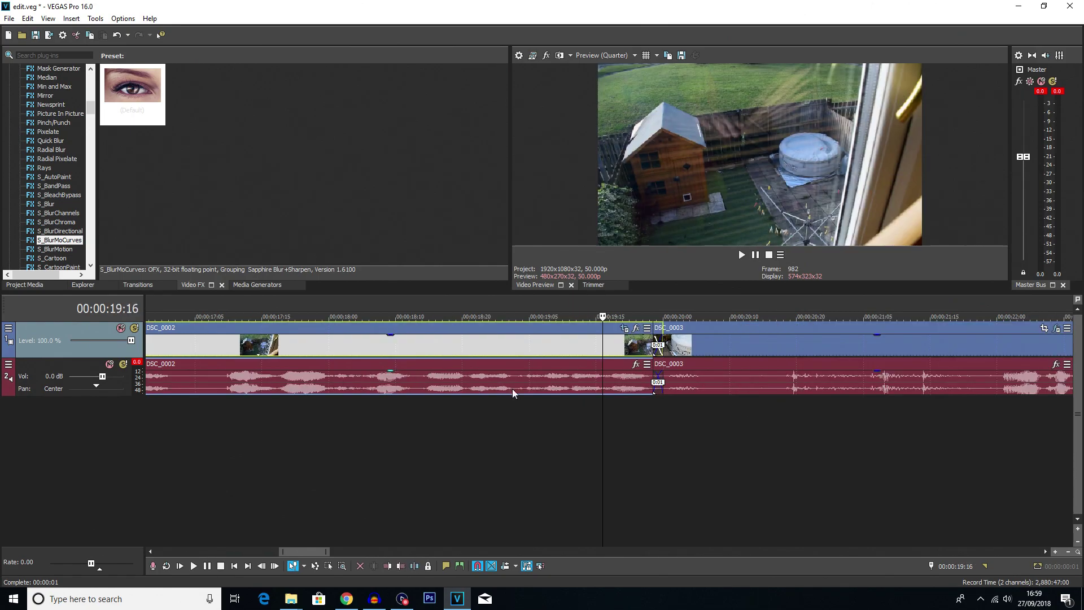
Copy the last DSC_0002 clip and the DSC_0003 clip and paste them into the empty space after the sequence
left_click(624, 350)
scroll(632, 446, "down", 5)
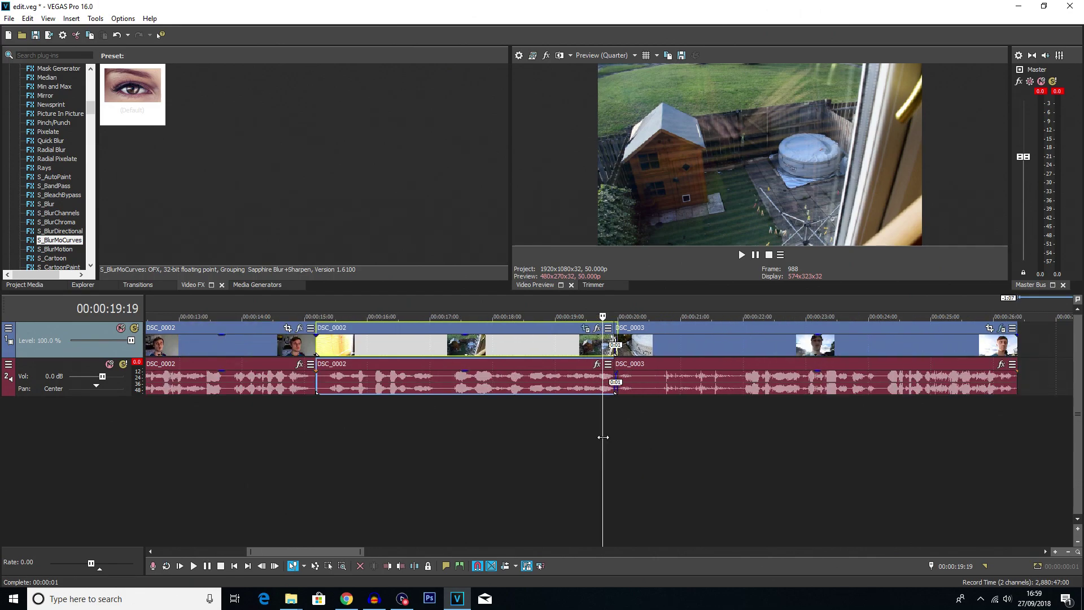
scroll(603, 437, "down", 4)
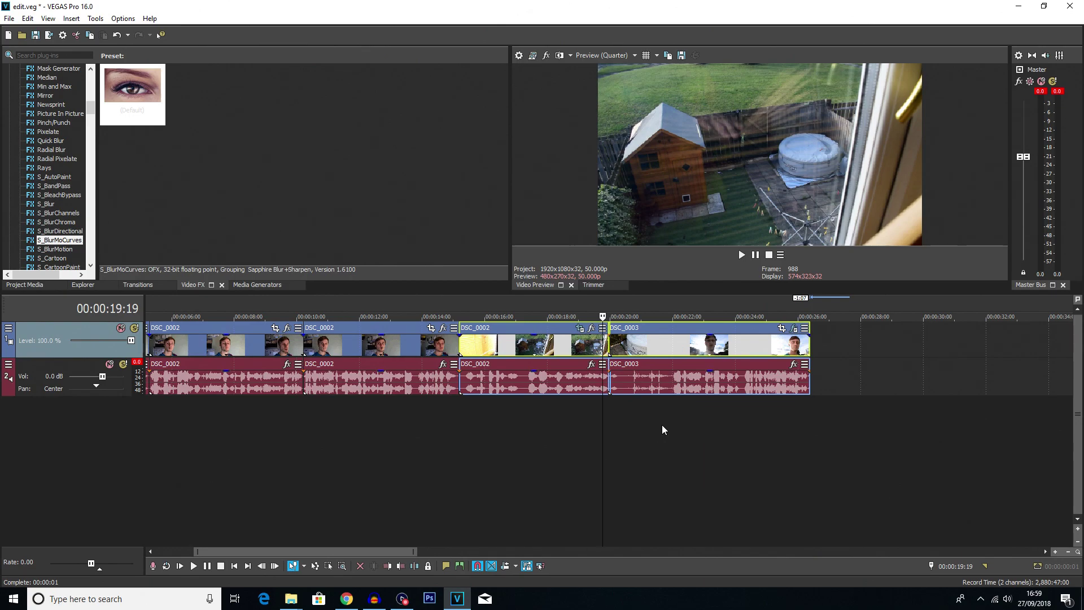
scroll(572, 415, "down", 3)
left_click(643, 341)
key("ctrl+v")
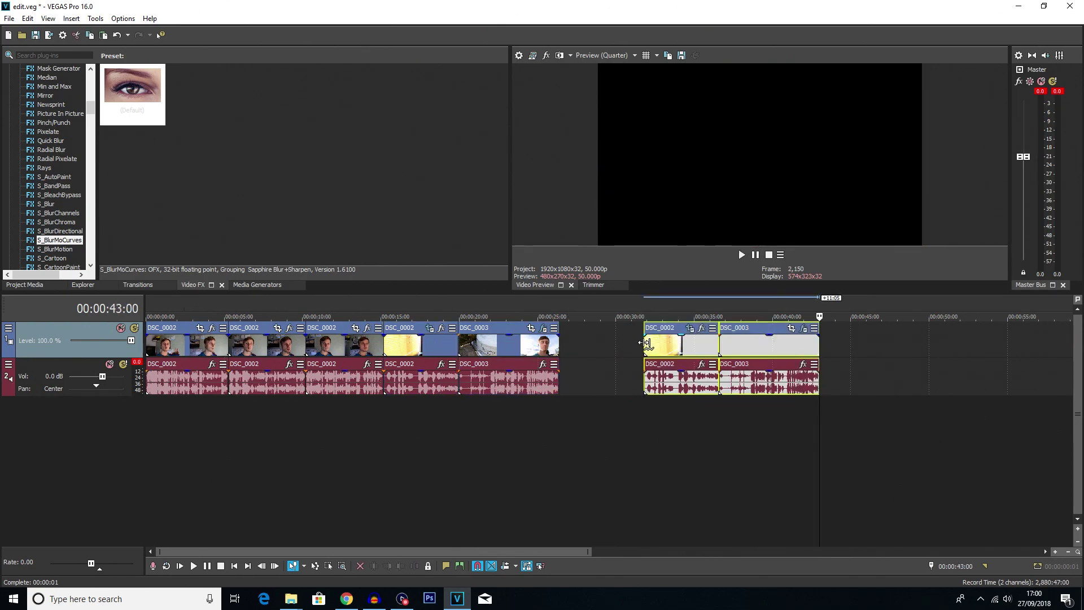
Reverse both pasted clips and place the reversed DSC_0003 directly before the reversed DSC_0002, meeting at 00:00:43:00
left_click(709, 344)
scroll(616, 345, "up", 5)
right_click(617, 346)
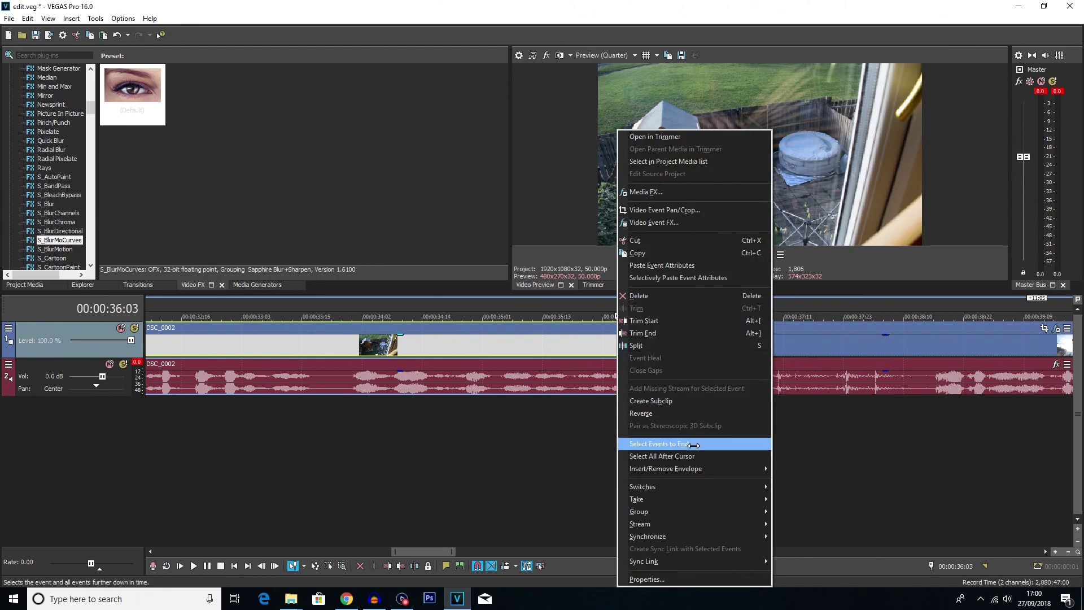
left_click(677, 412)
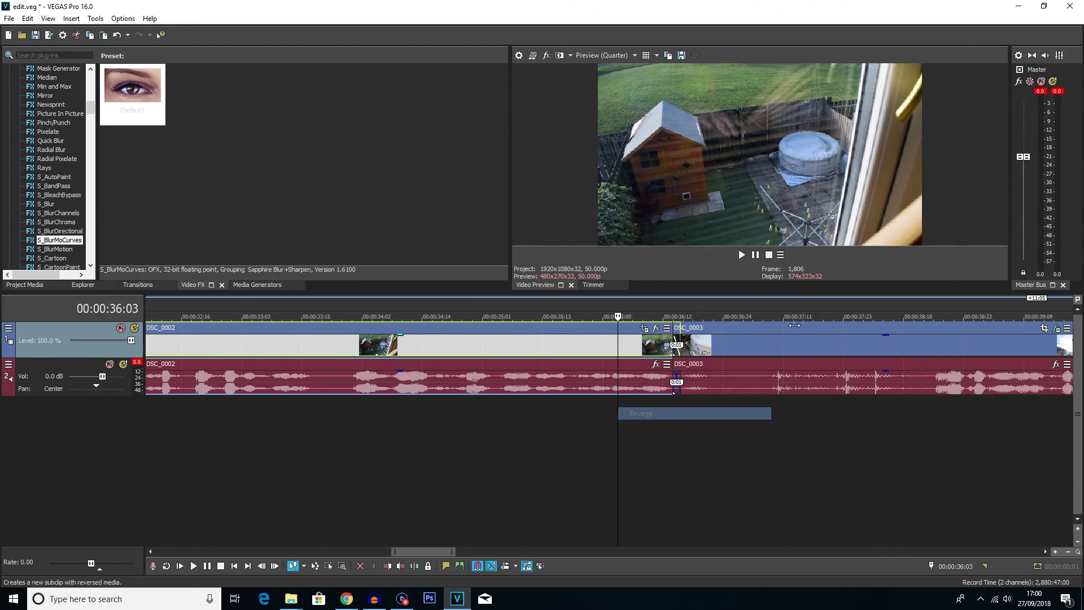
right_click(761, 338)
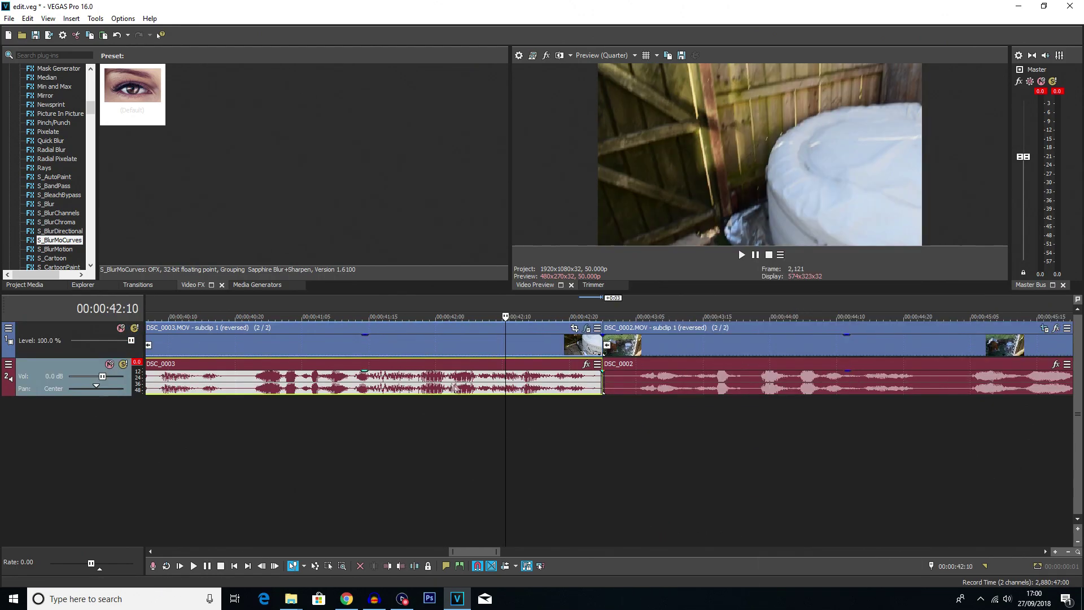
Delete the audio events beneath the reversed DSC_0003 and DSC_0002 clips
left_click(464, 389)
left_click(680, 383)
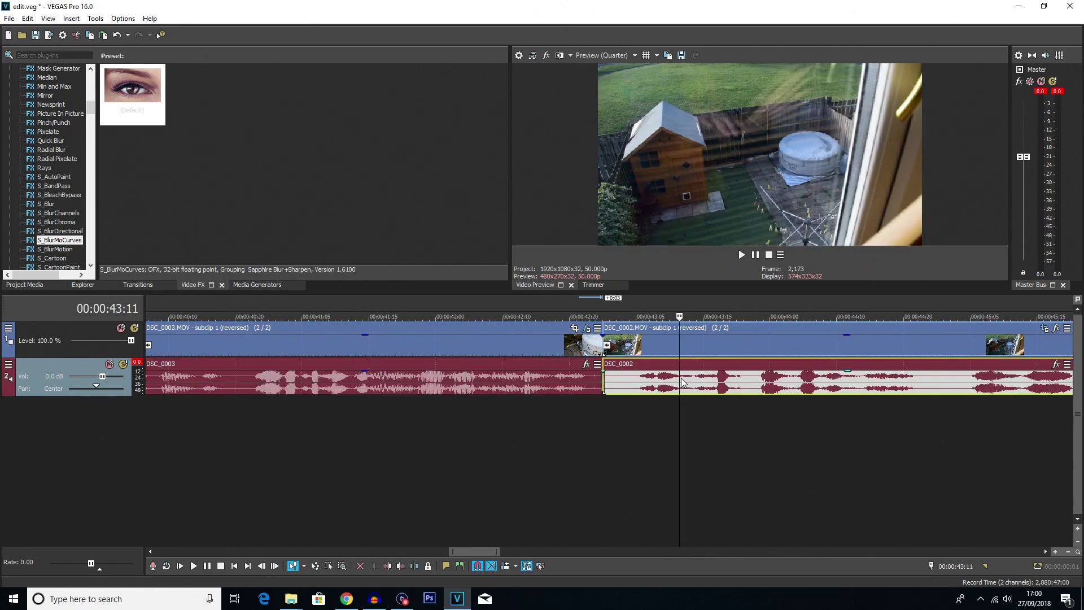
key("Delete")
left_click(515, 382)
key("Delete")
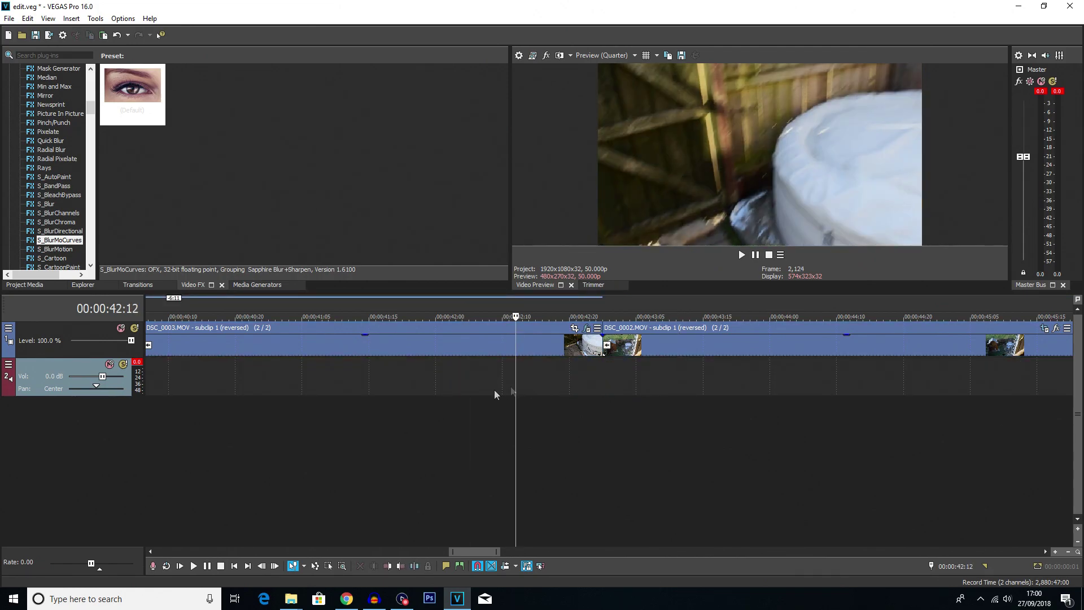
Play back and check frame by frame the cut between the reversed DSC_0003 and reversed DSC_0002 clips
left_click(499, 389)
key("space")
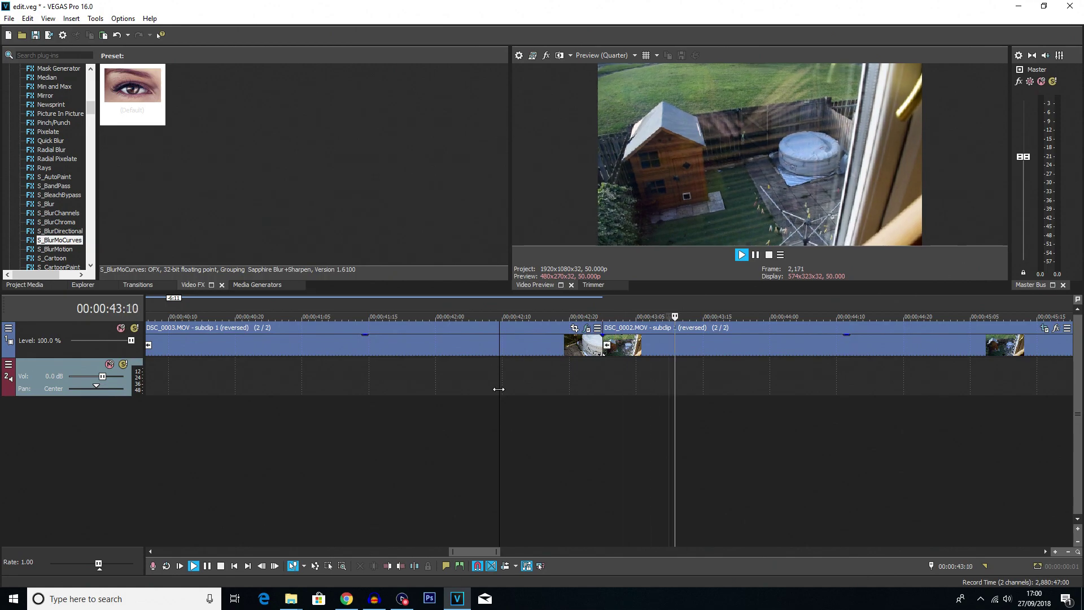
key("space")
scroll(592, 372, "up", 2)
left_click(757, 370)
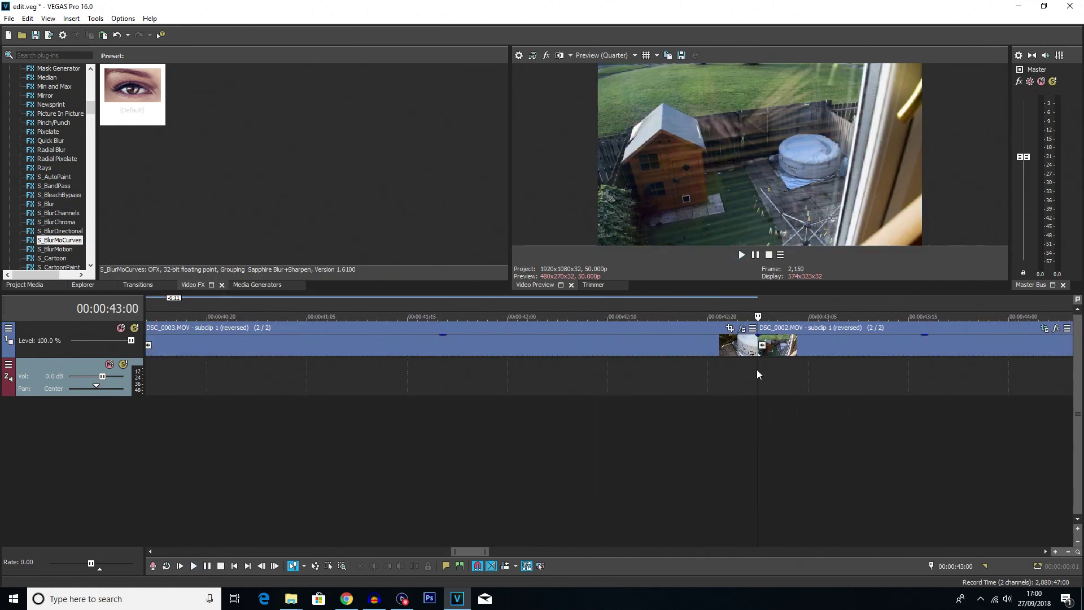
left_click(715, 370)
left_click(737, 362)
left_click(752, 361)
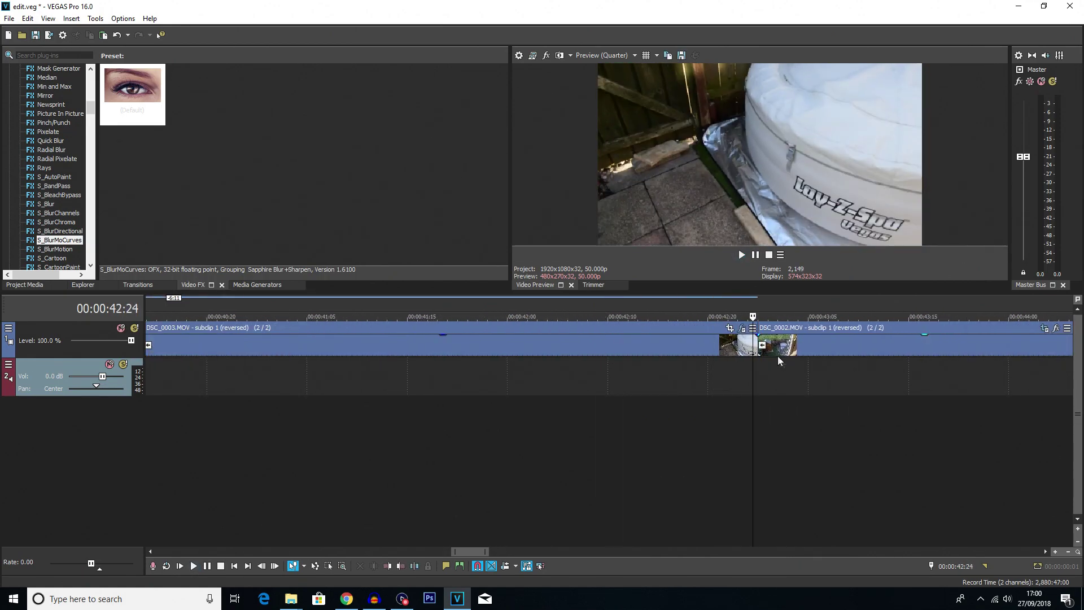
left_click(781, 362)
scroll(706, 376, "up", 2)
In the reversed DSC_0003's S_BlurMoCurves effect, replace the starting 5.0 Z Dist keyframe with the 1.0 keyframe from 00:00:00:04
left_click(480, 346)
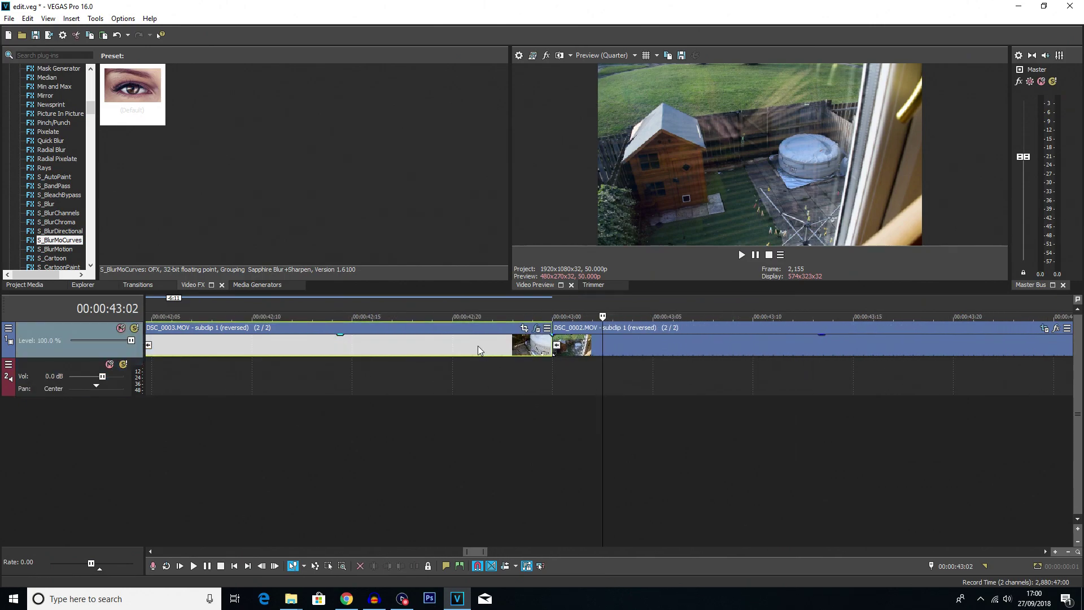
left_click(534, 329)
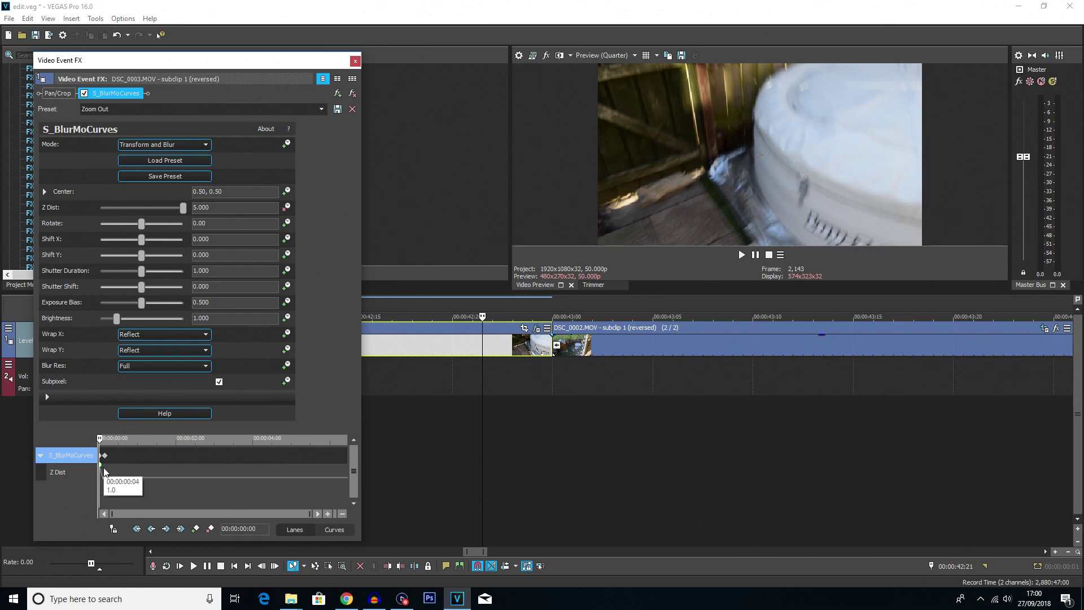
scroll(108, 475, "up", 10)
left_click_drag(200, 479, 108, 478)
scroll(188, 478, "down", 10)
Add a Z Dist keyframe of 1.000 at 00:00:06:07 and apply the Zoom Out preset at 00:00:06:11 for a Z Dist of 5.000
left_click_drag(105, 454, 336, 477)
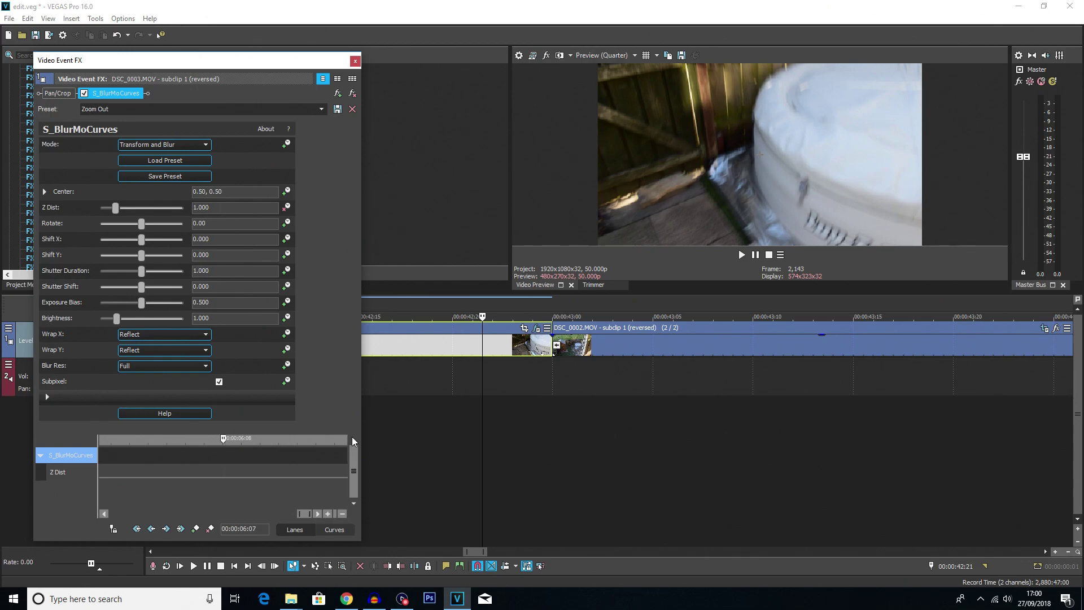
left_click(197, 529)
scroll(306, 448, "down", 3)
left_click_drag(327, 443, 390, 440)
left_click(324, 110)
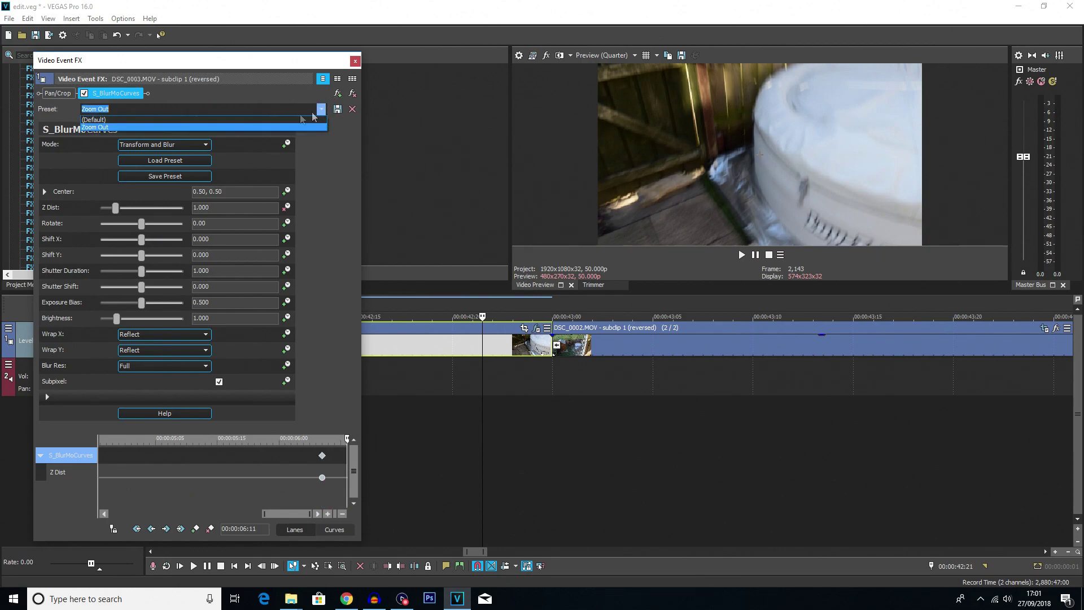
left_click(188, 127)
Set the 00:00:06:07 Z Dist keyframe to Slow Fade and the one at 00:00:06:11 to Fast Fade, and check the clip's end
right_click(322, 477)
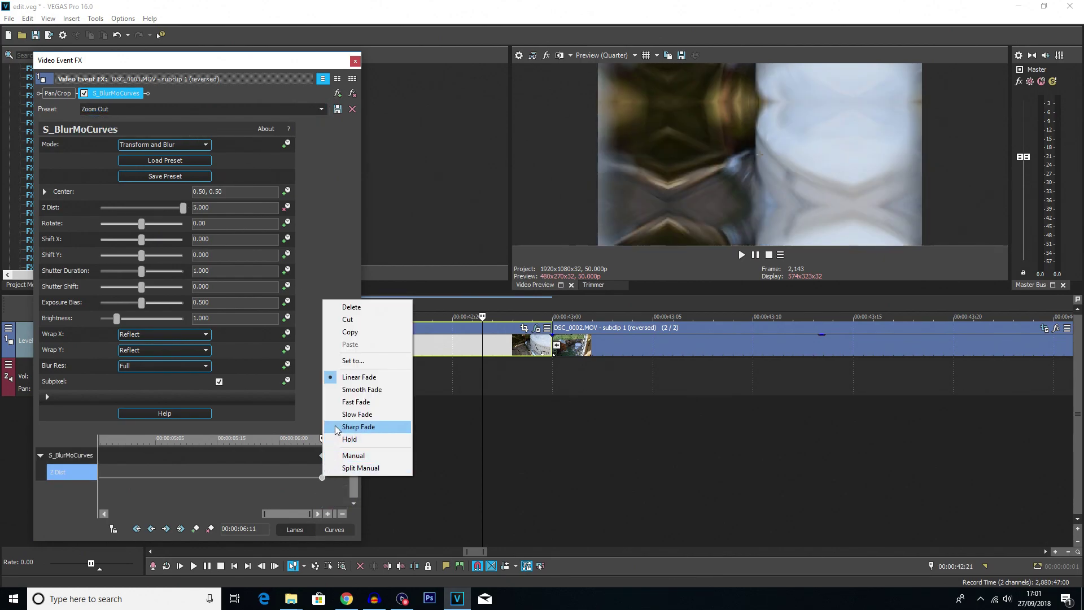
left_click(357, 413)
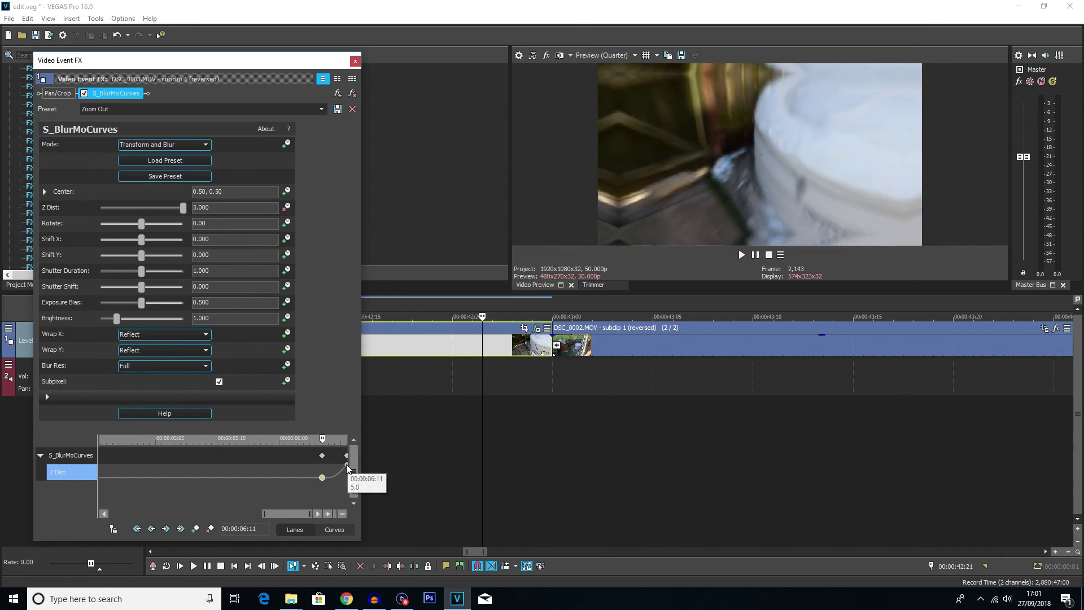
right_click(347, 465)
left_click(377, 392)
left_click(422, 416)
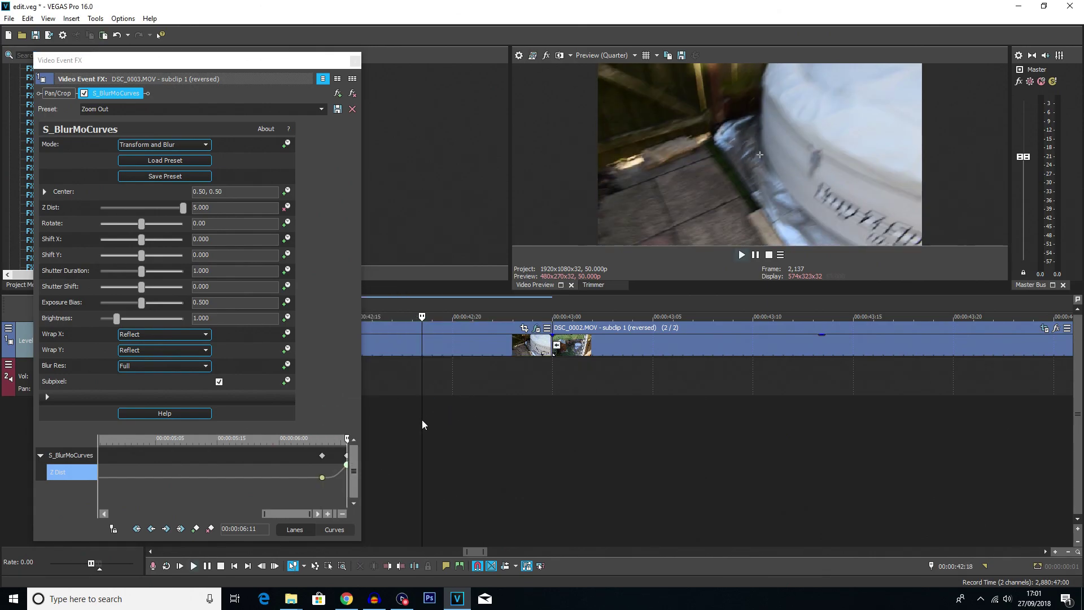
left_click(540, 425)
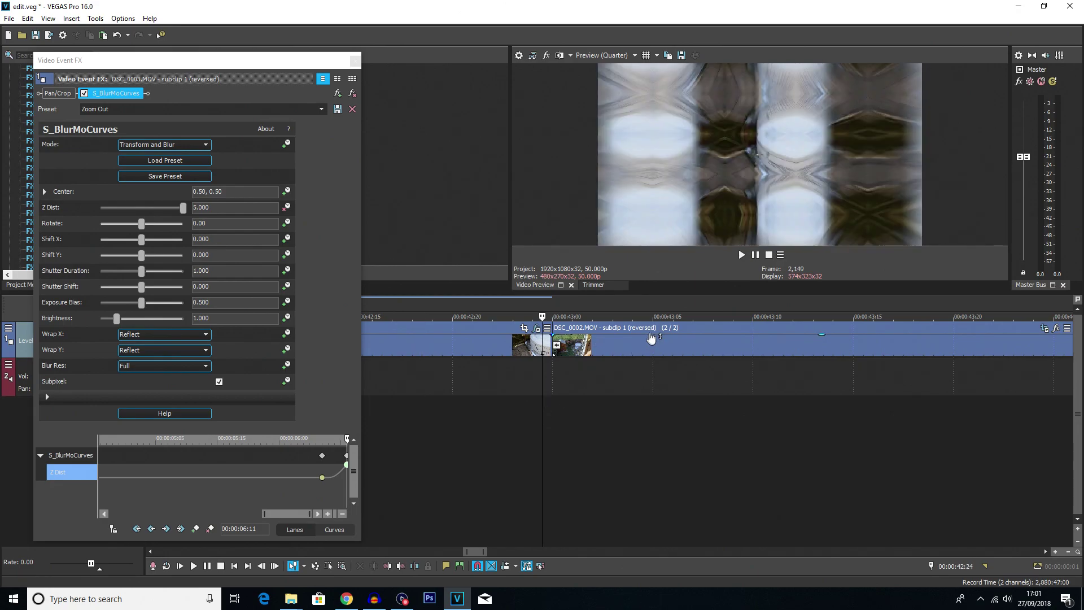
Open Pan/Crop for the reversed DSC_0002 clip and delete its position keyframes at 00:00:04:16 and 00:00:04:20
left_click(649, 341)
scroll(649, 341, "down", 3)
left_click(970, 328)
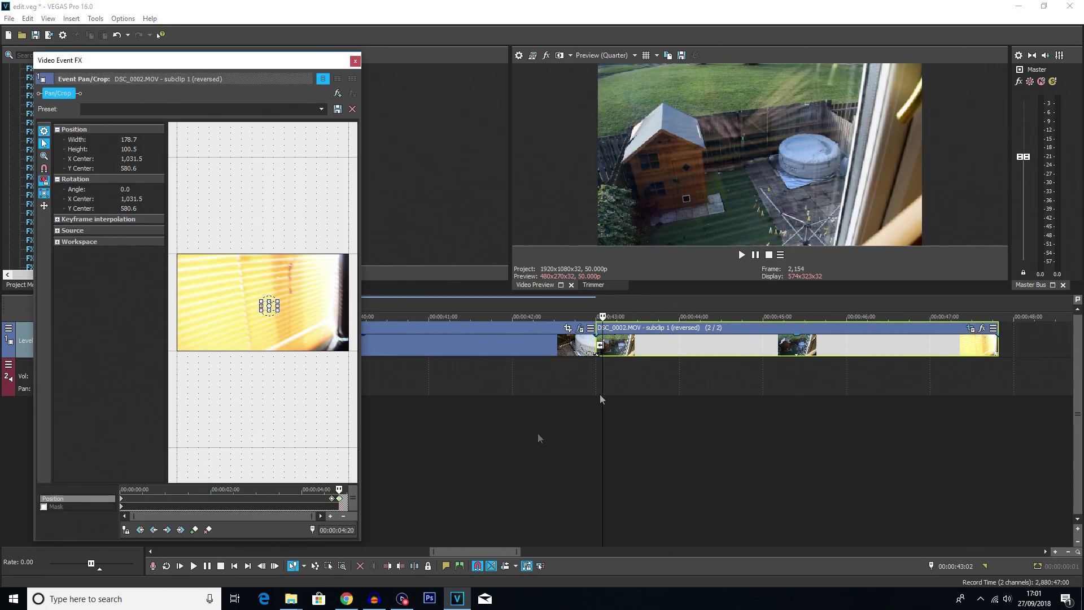
key("Delete")
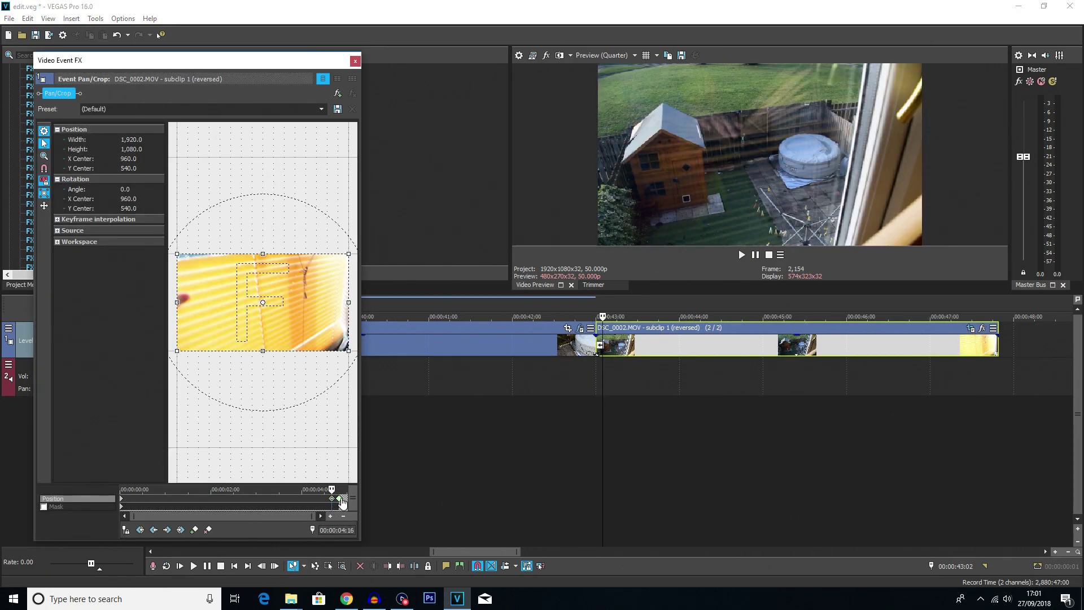
At 00:00:00:00, shrink the reversed DSC_0002's Pan/Crop frame about its centre to 227.8 wide by 128.2 high
left_click(120, 498)
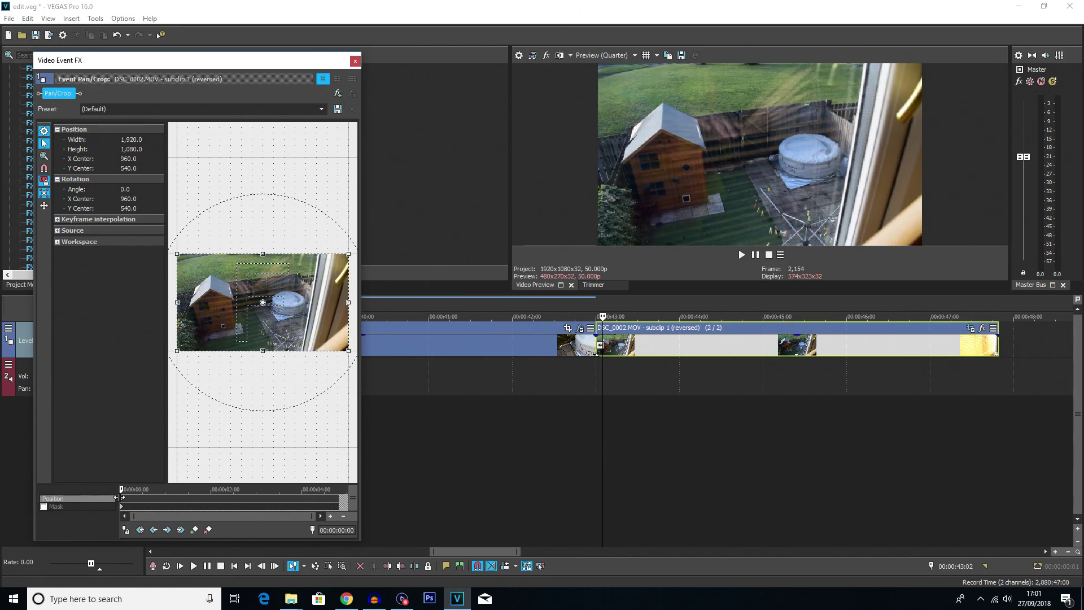
scroll(226, 411, "up", 2)
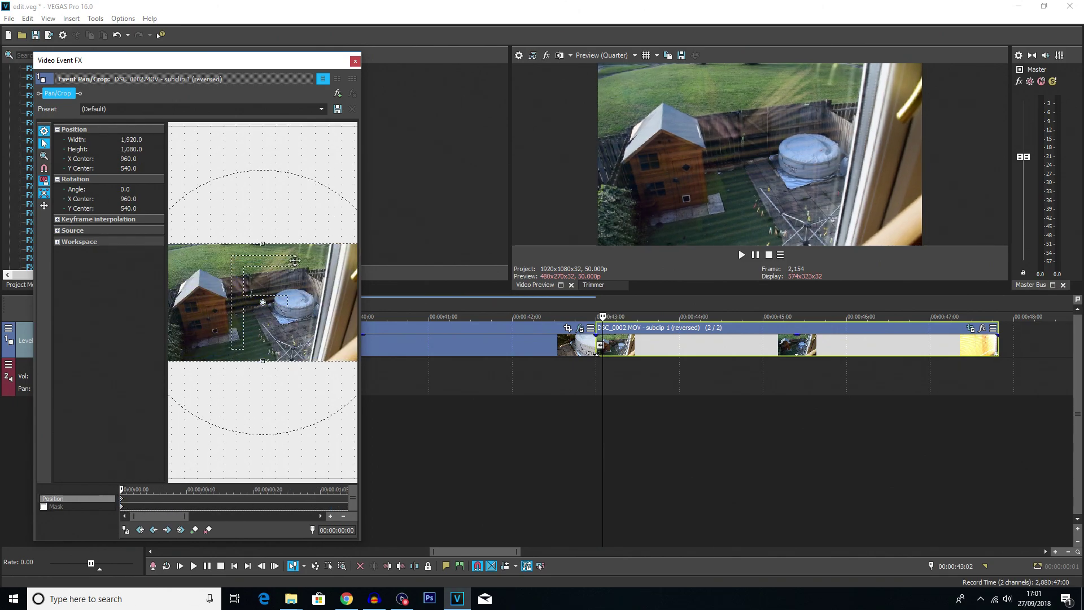
scroll(293, 263, "down", 3)
left_click_drag(293, 263, 263, 296)
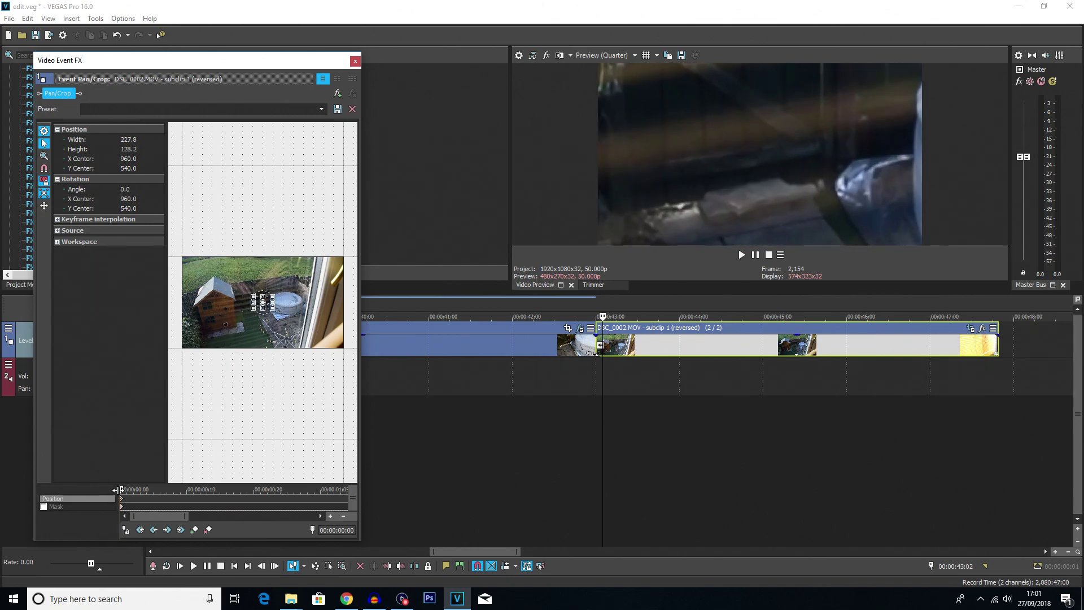
scroll(132, 499, "up", 5)
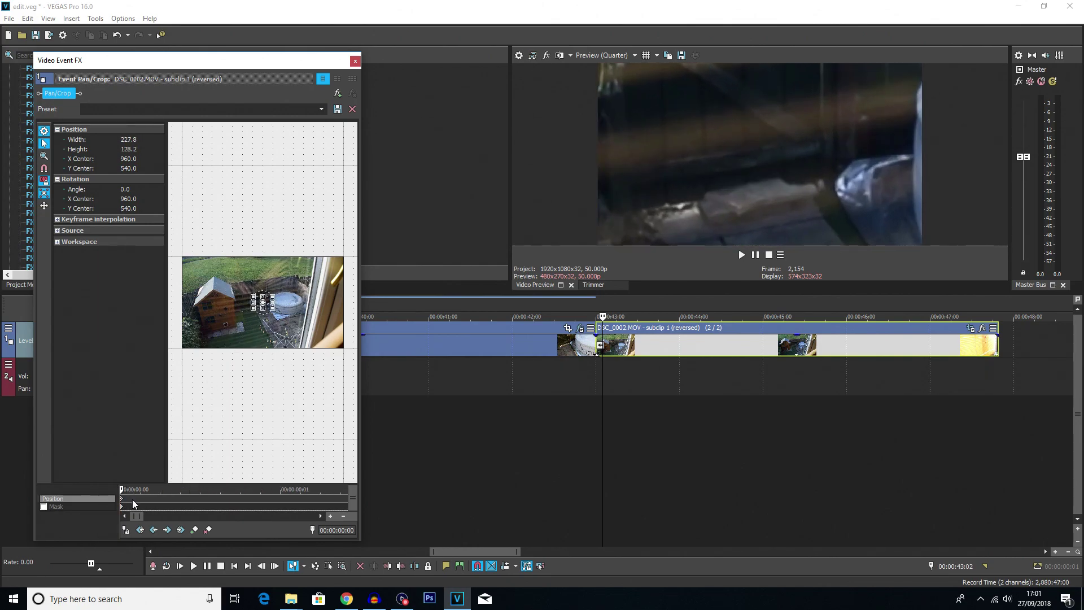
At 00:00:00:04, restore the reversed DSC_0002's Pan/Crop frame to the full 1,920 by 1,080
scroll(130, 499, "down", 1)
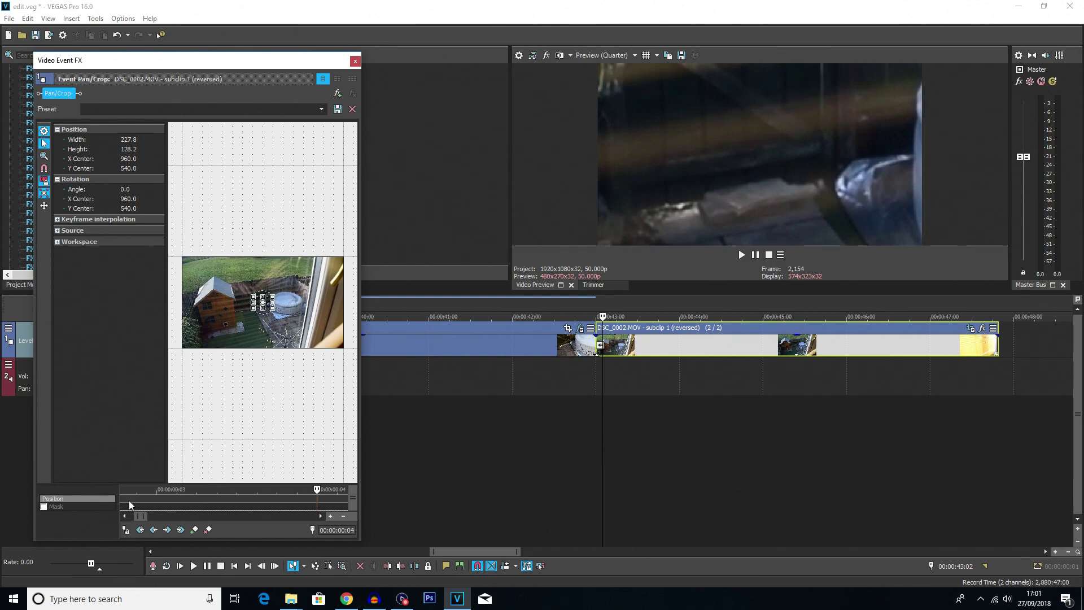
right_click(262, 303)
left_click(274, 311)
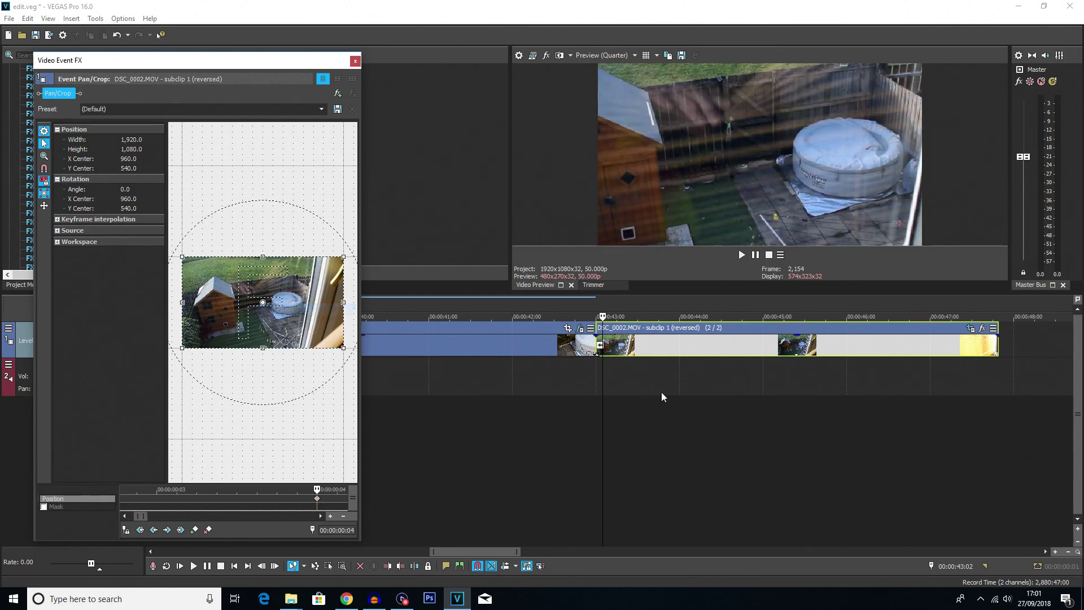
Play the cut from reversed DSC_0003 into reversed DSC_0002 and check the Pan/Crop position keyframes
left_click(556, 403)
left_click(502, 405)
key("space")
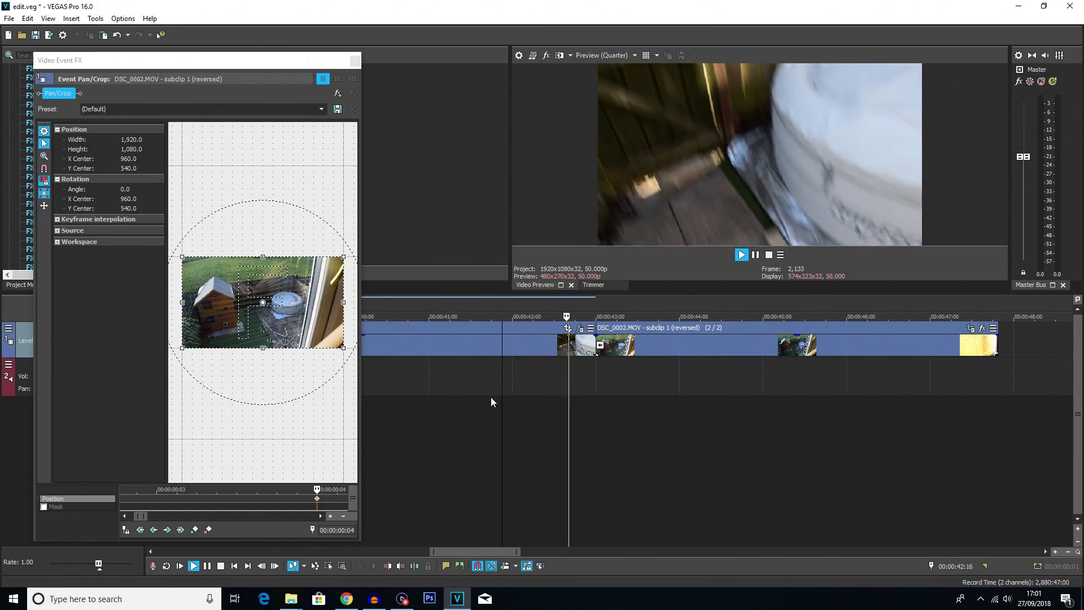
key("space")
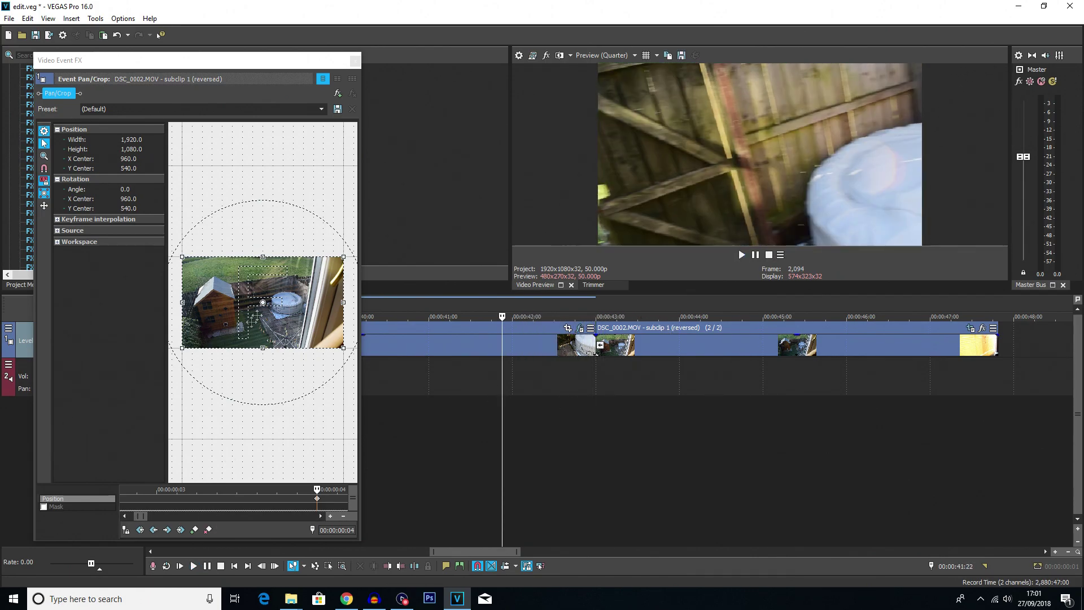
scroll(198, 514, "down", 3)
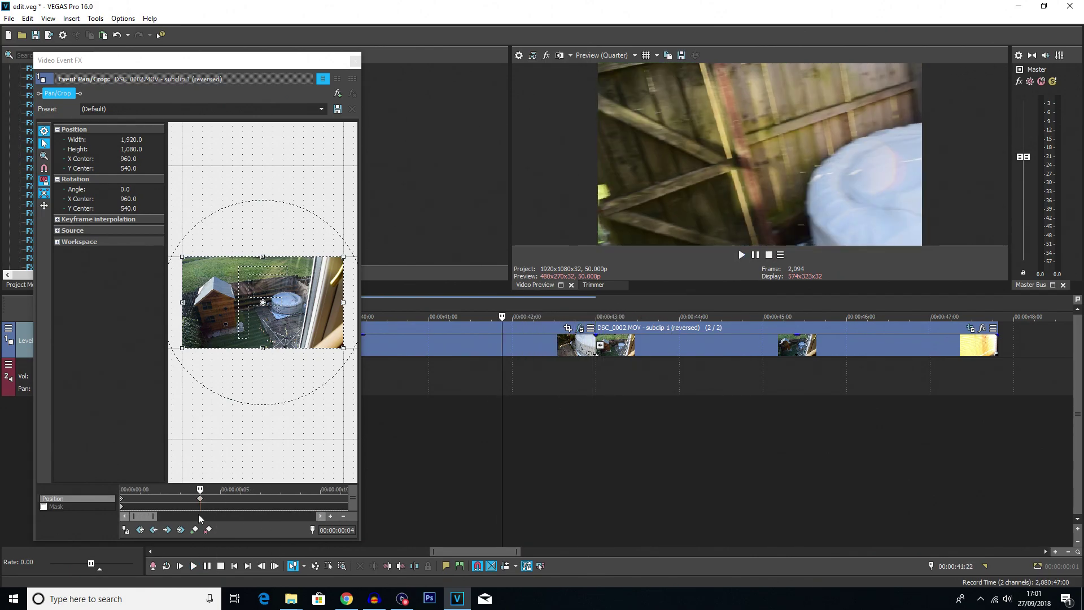
Move the reversed DSC_0002 clip slightly earlier so it overlaps the end of reversed DSC_0003 by one frame
left_click(605, 346)
scroll(607, 344, "up", 4)
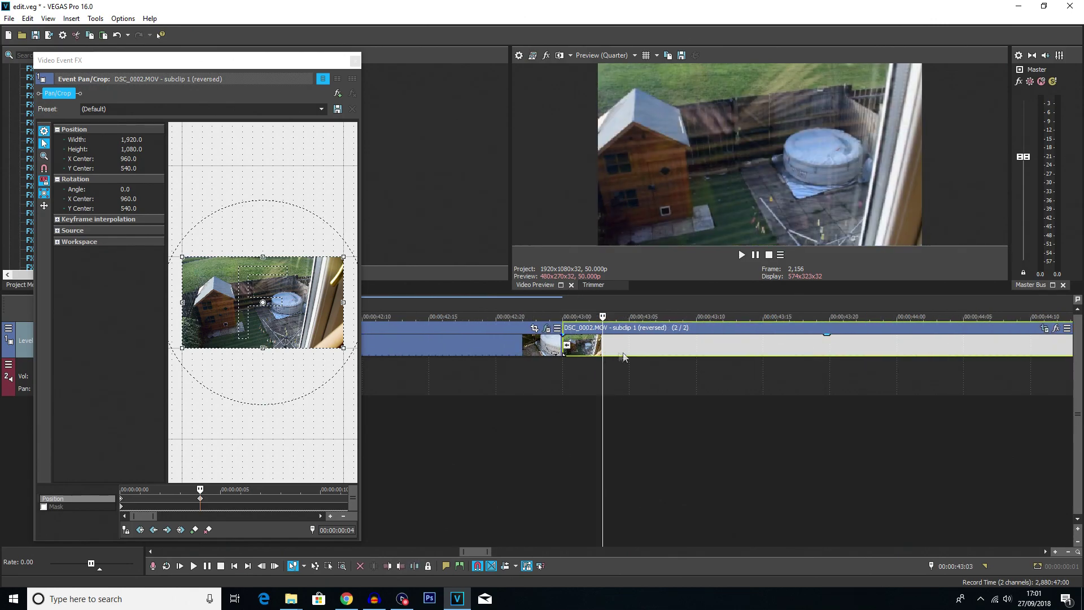
left_click_drag(625, 356, 615, 357)
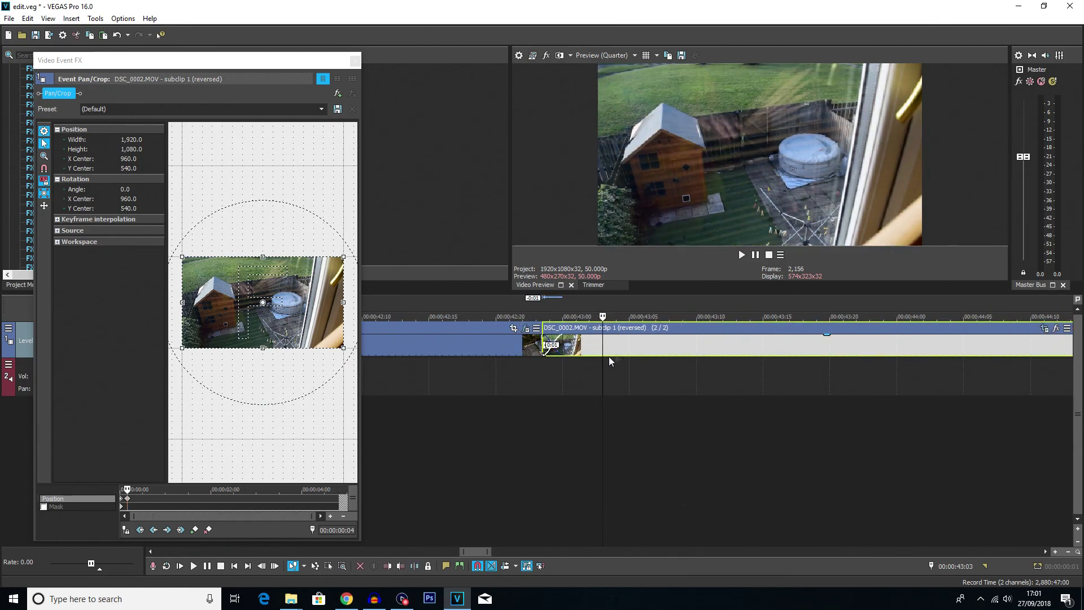
Play back the overlapped zoom transition between the two reversed clips from about 00:00:42:14
left_click(414, 403)
key("space")
key("space")
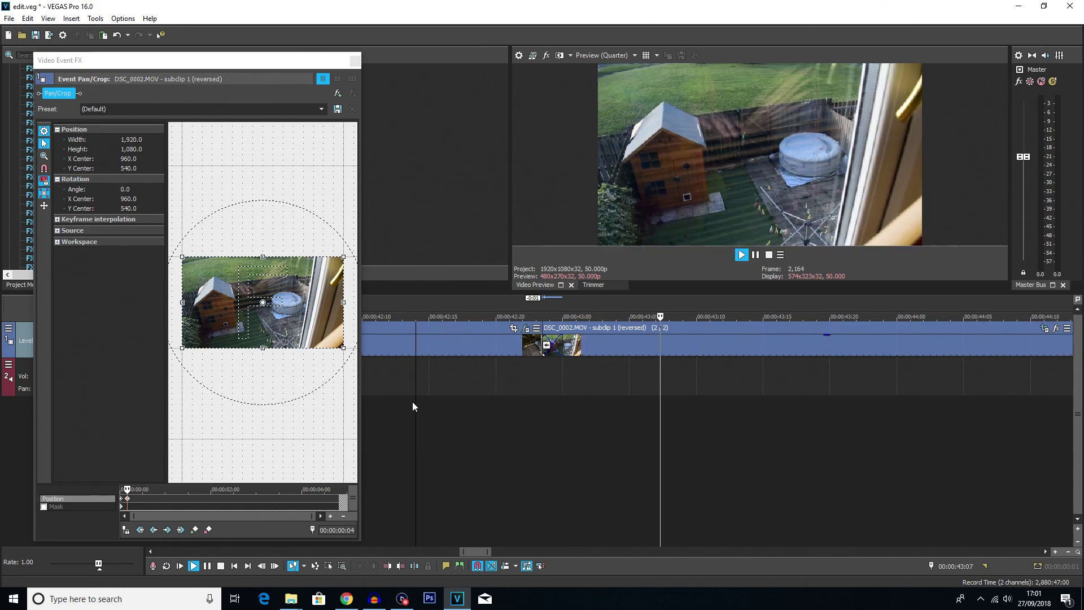
key("space")
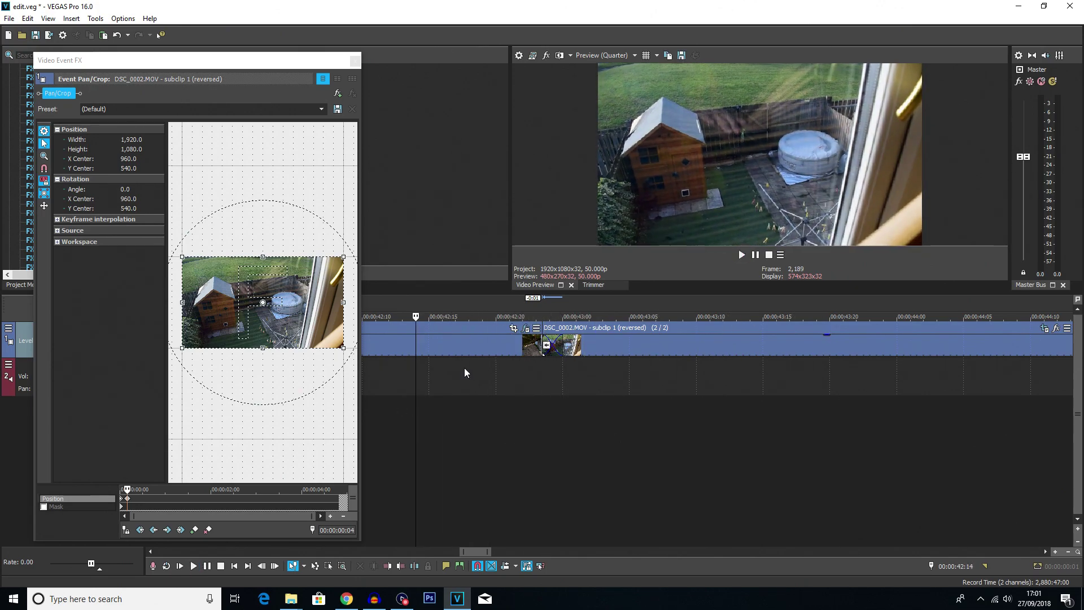
key("space")
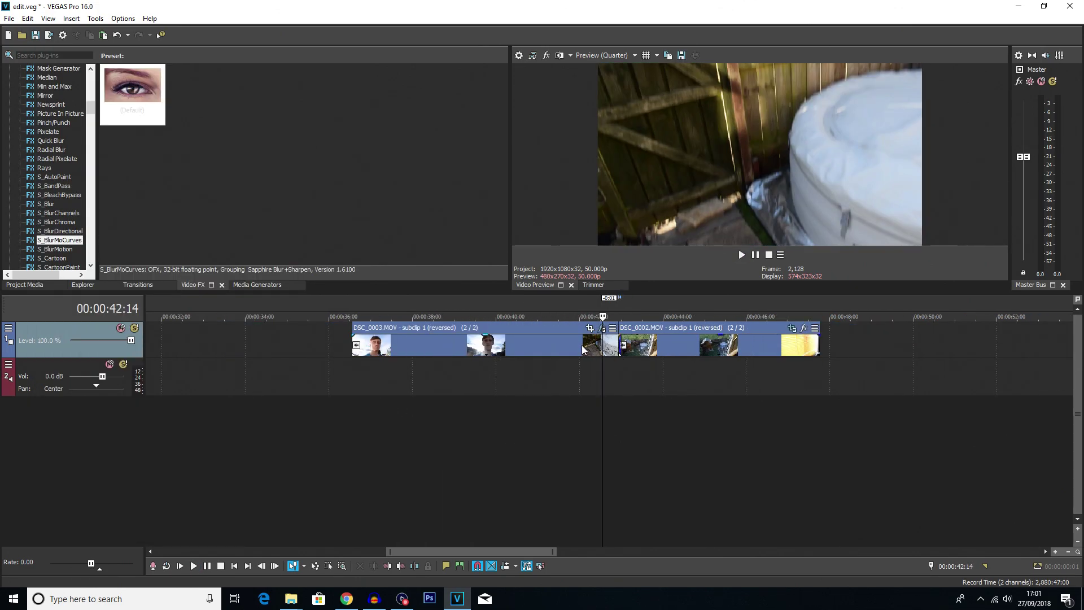
Compare the reversed DSC_0003 and DSC_0002 pair with the original DSC_0002 and DSC_0003 pair on the timeline
left_click(535, 346)
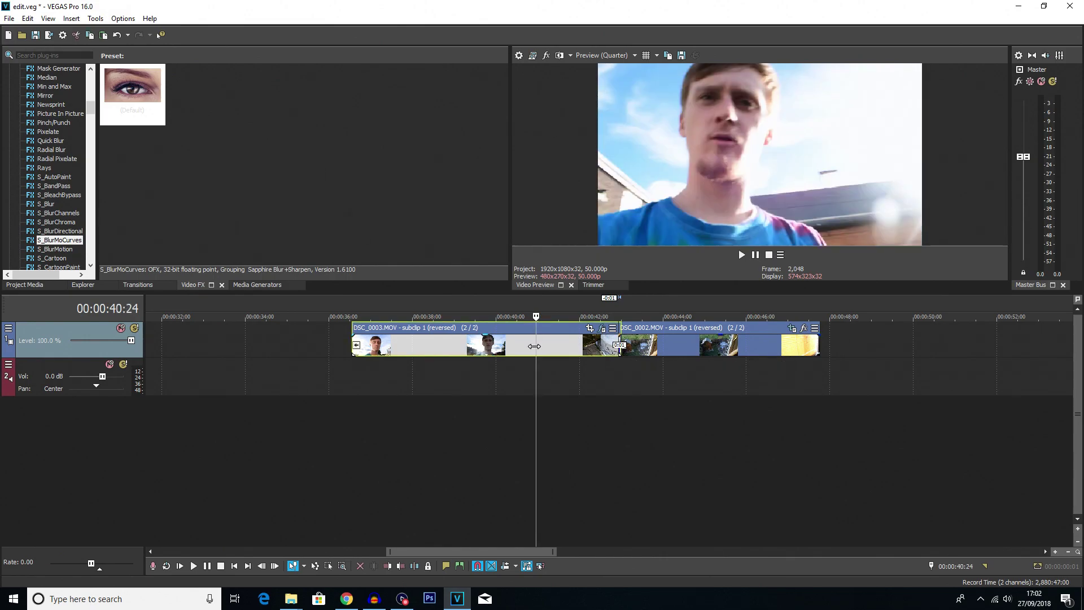
left_click(666, 350)
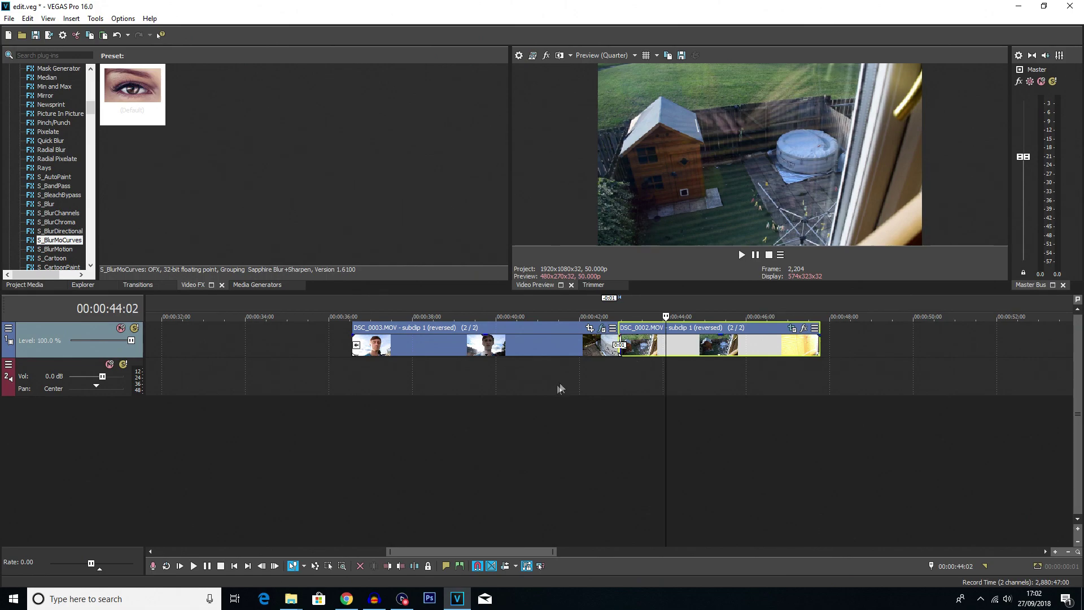
scroll(508, 386, "down", 5)
left_click(299, 420)
scroll(308, 416, "up", 5)
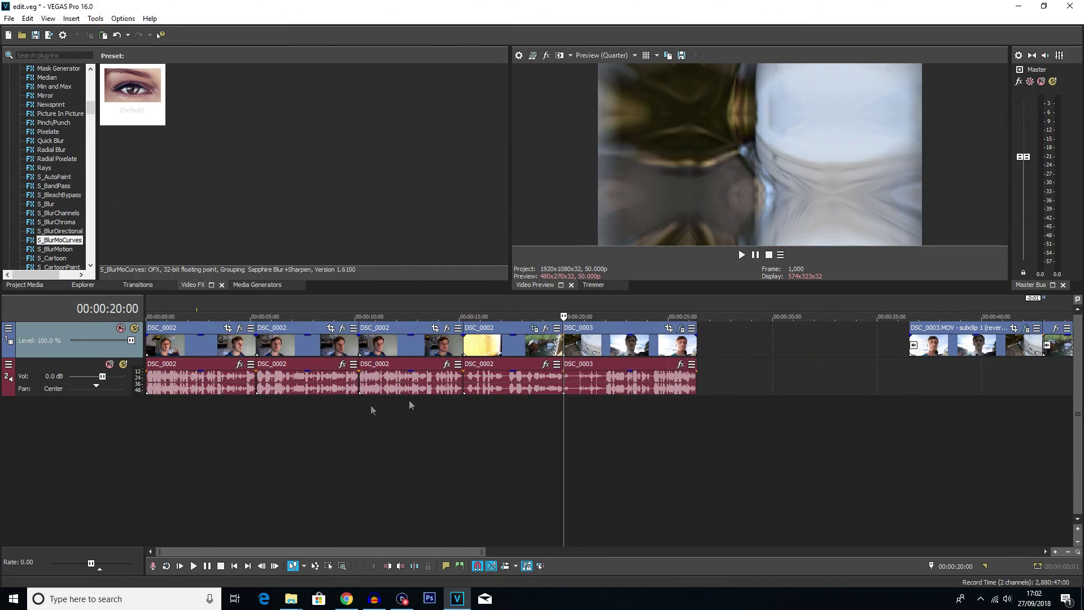
left_click(546, 346)
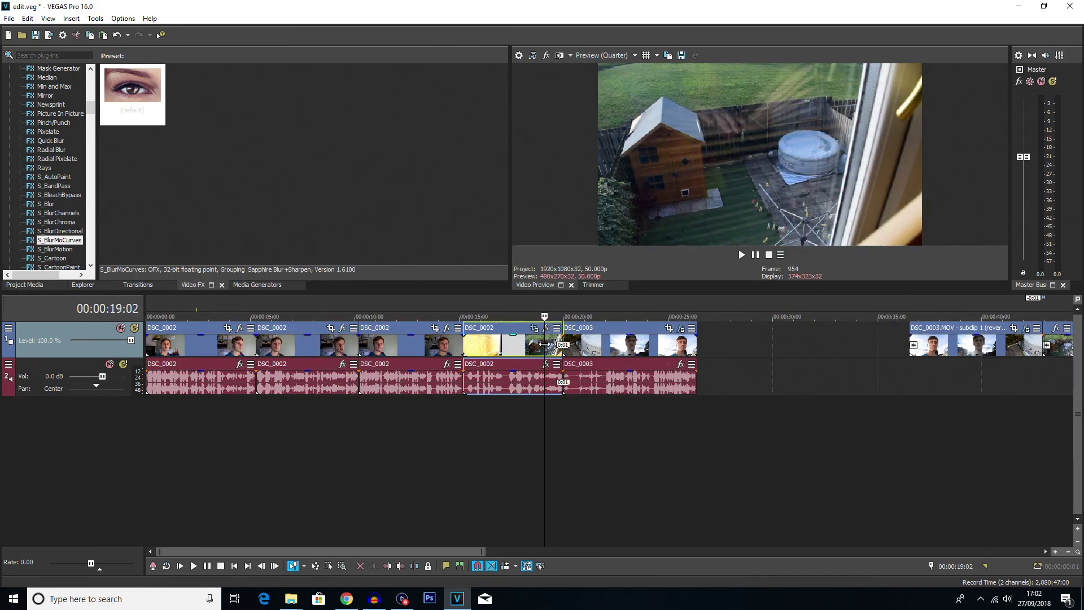
left_click(597, 343)
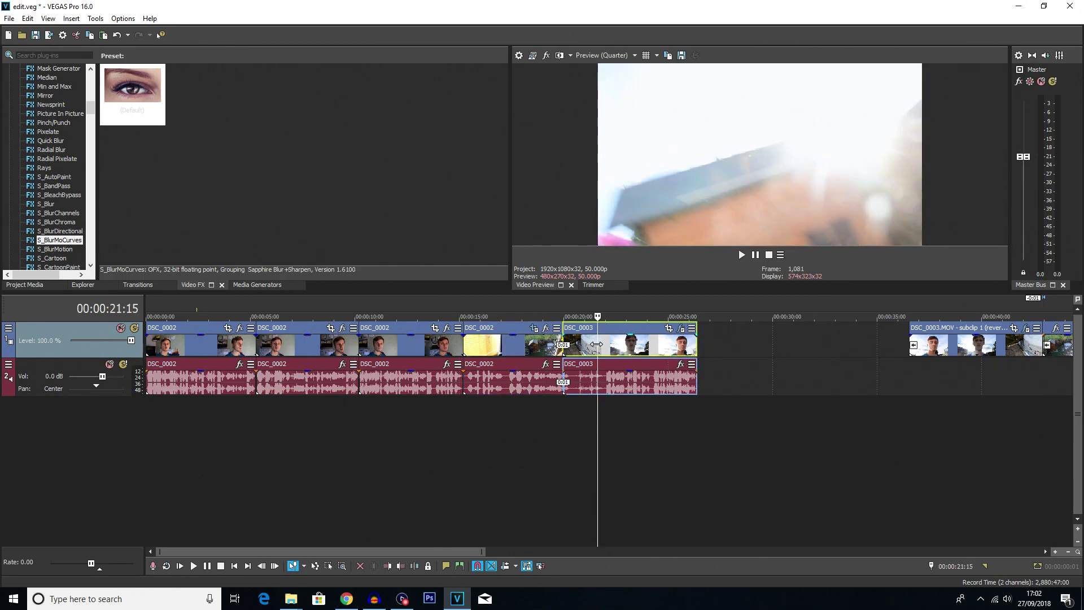
scroll(495, 433, "down", 3)
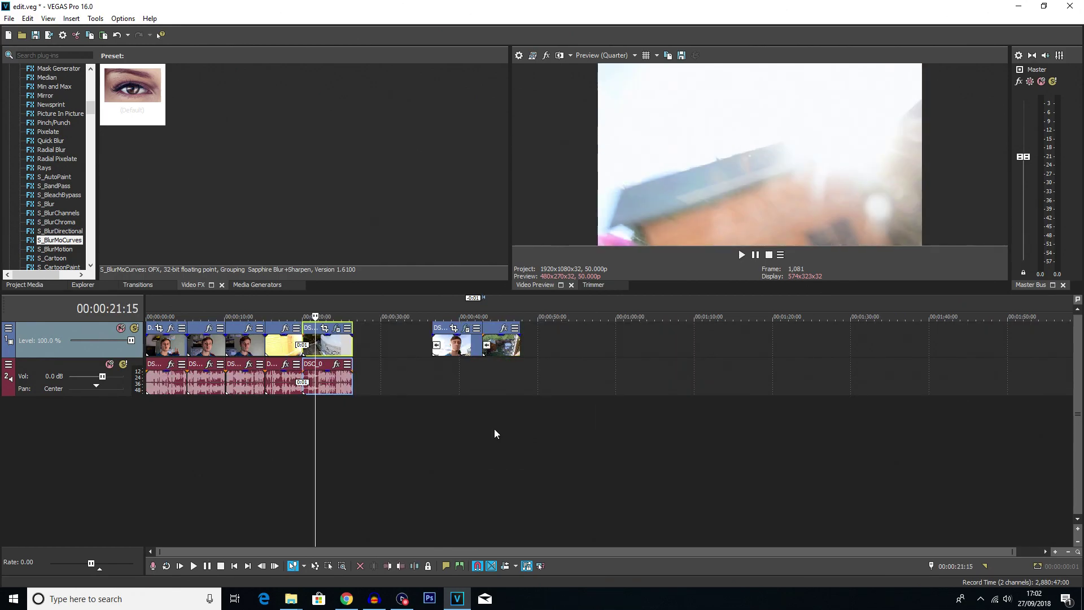